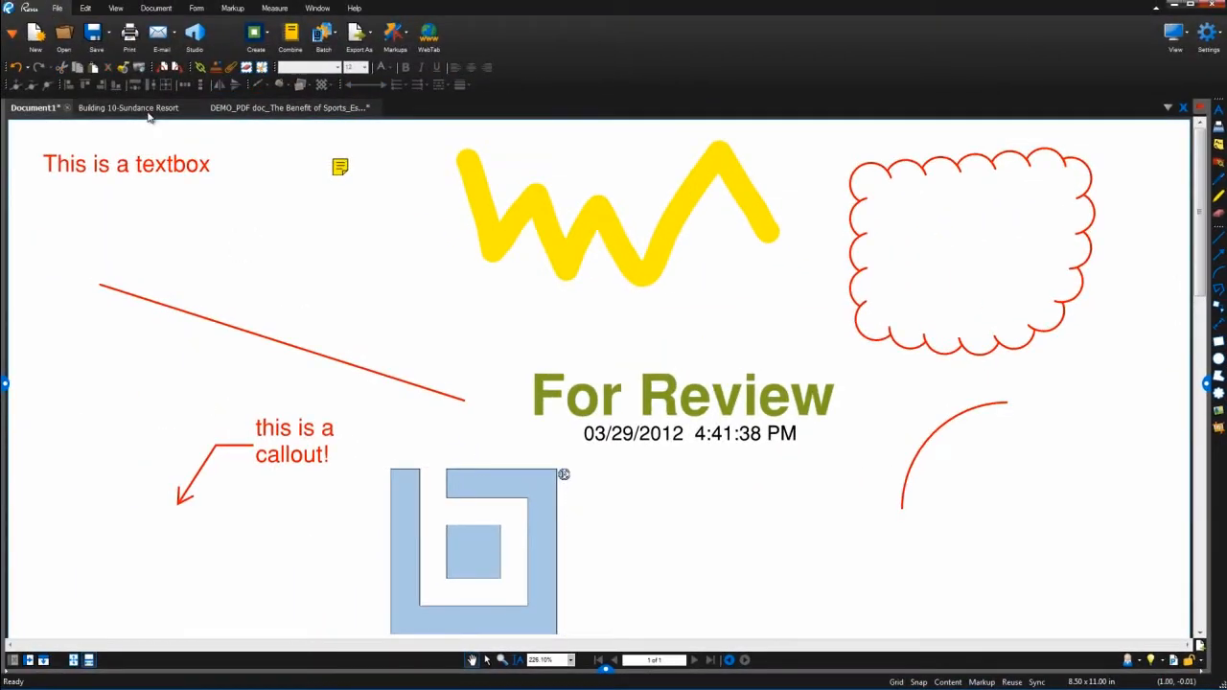
Bring up the Building 10-Sundance Resort floor plan, sheet A2.02.2, and zoom in to about 58%
click(144, 108)
scroll(684, 375, up, 5)
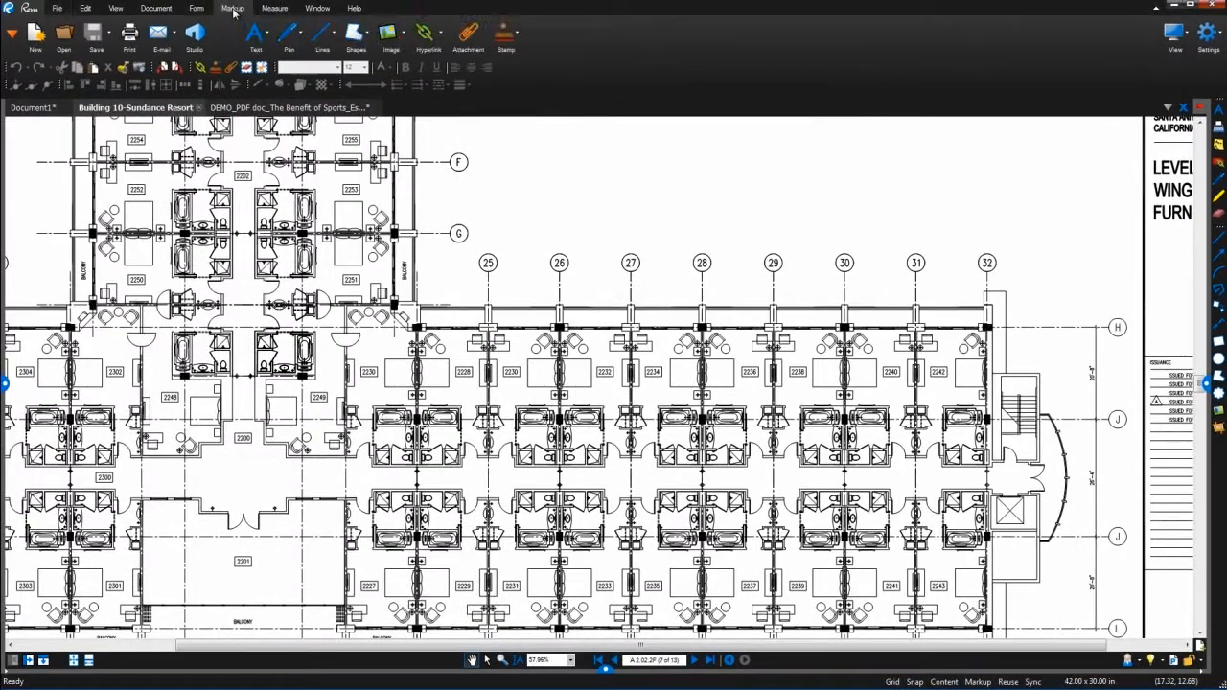
Draw a red text box near grid line F reading 'This here is a text box.'
click(257, 34)
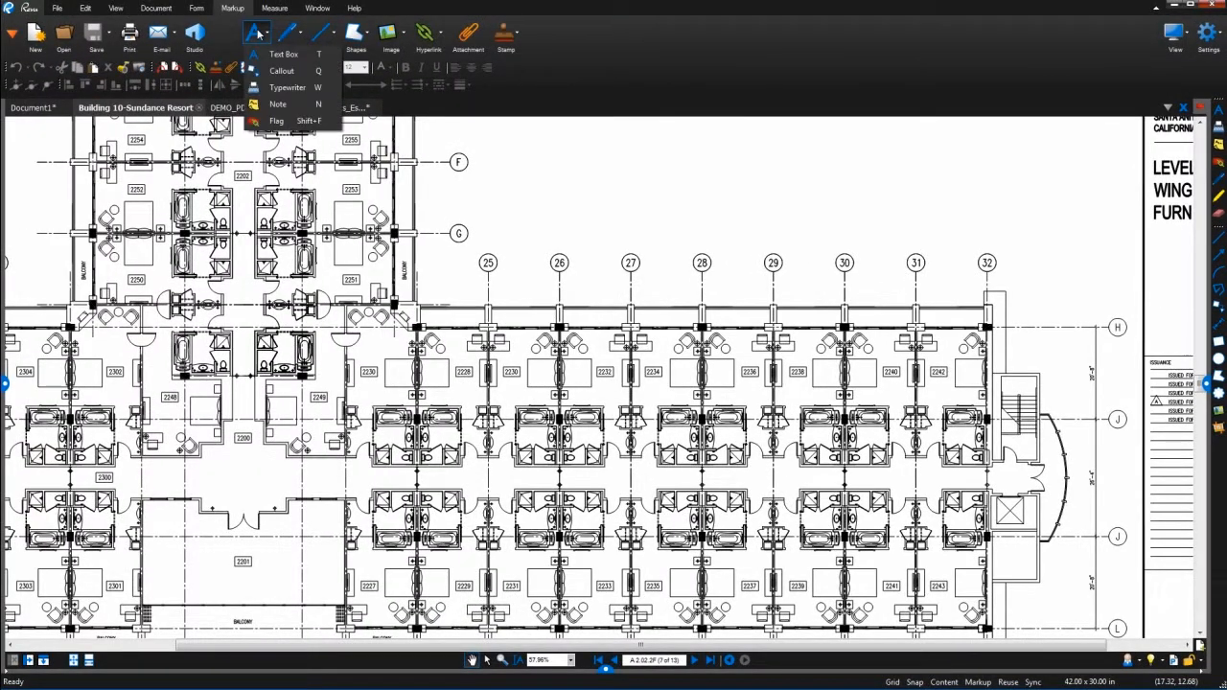
click(285, 36)
click(326, 34)
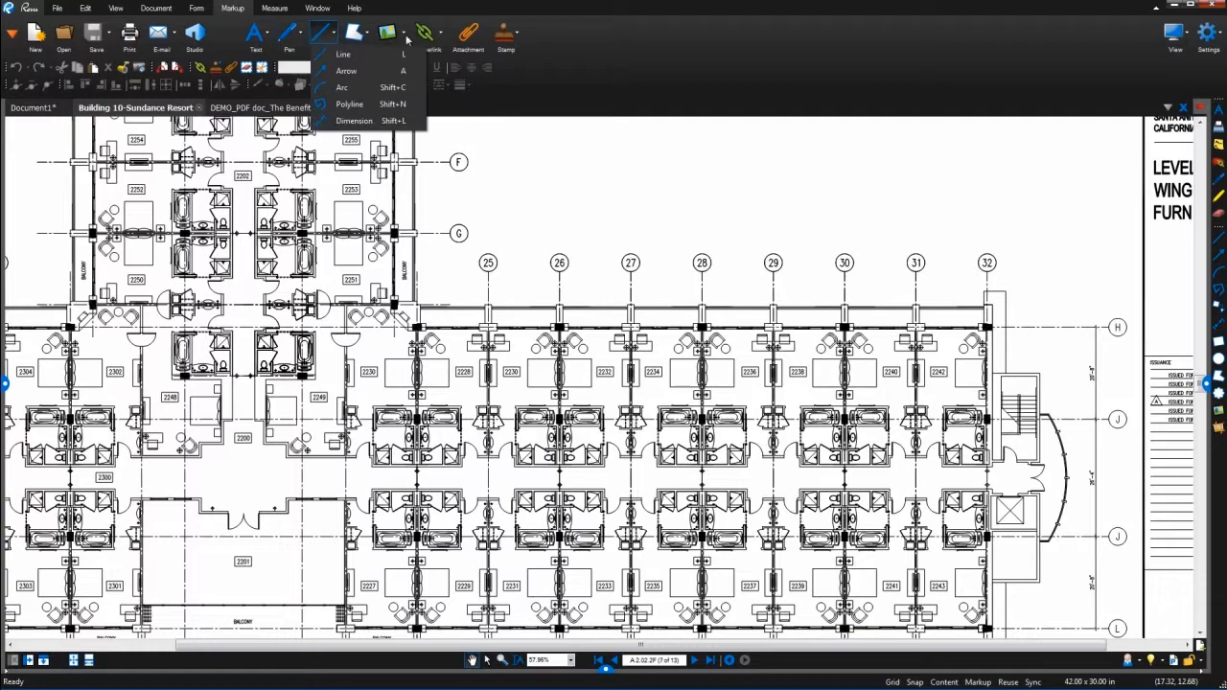
click(578, 50)
click(1219, 110)
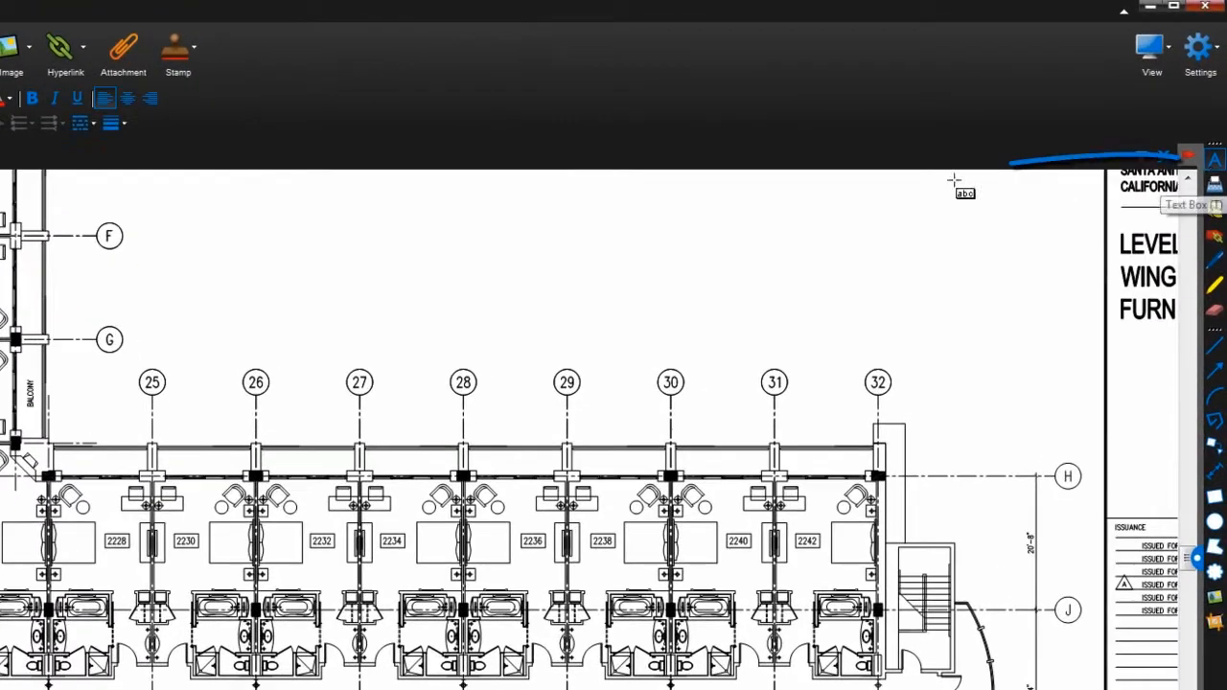
drag(143, 201, 326, 303)
text(This here is )
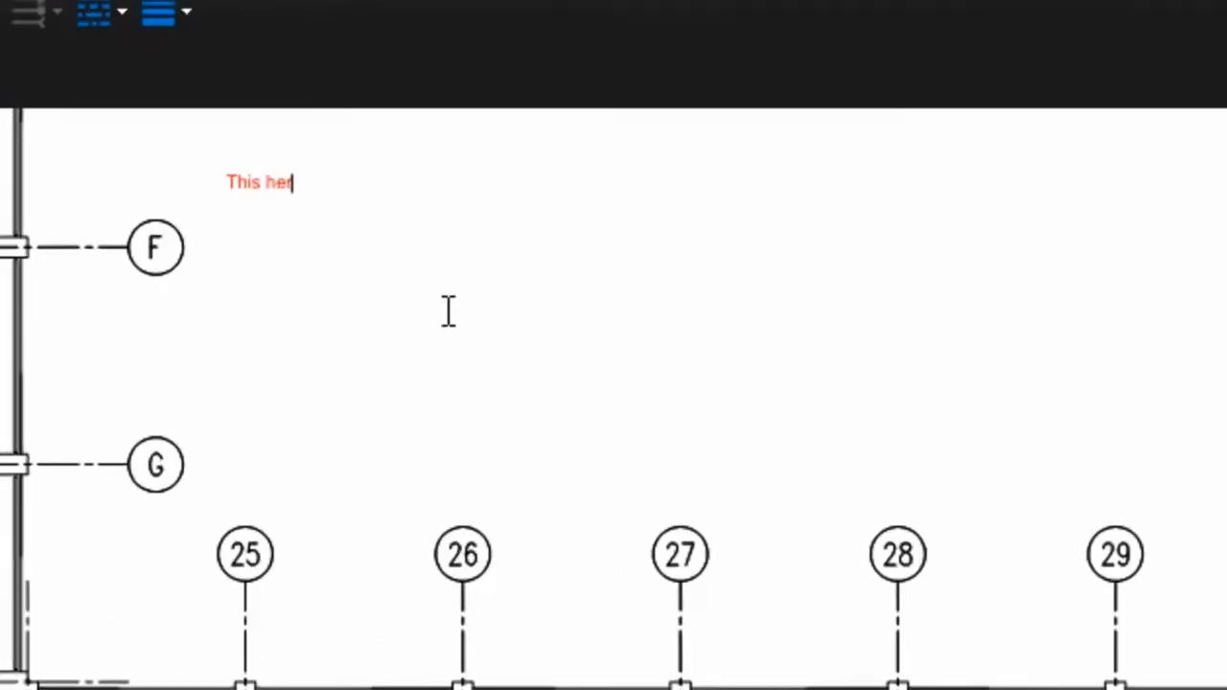
text(a text box.)
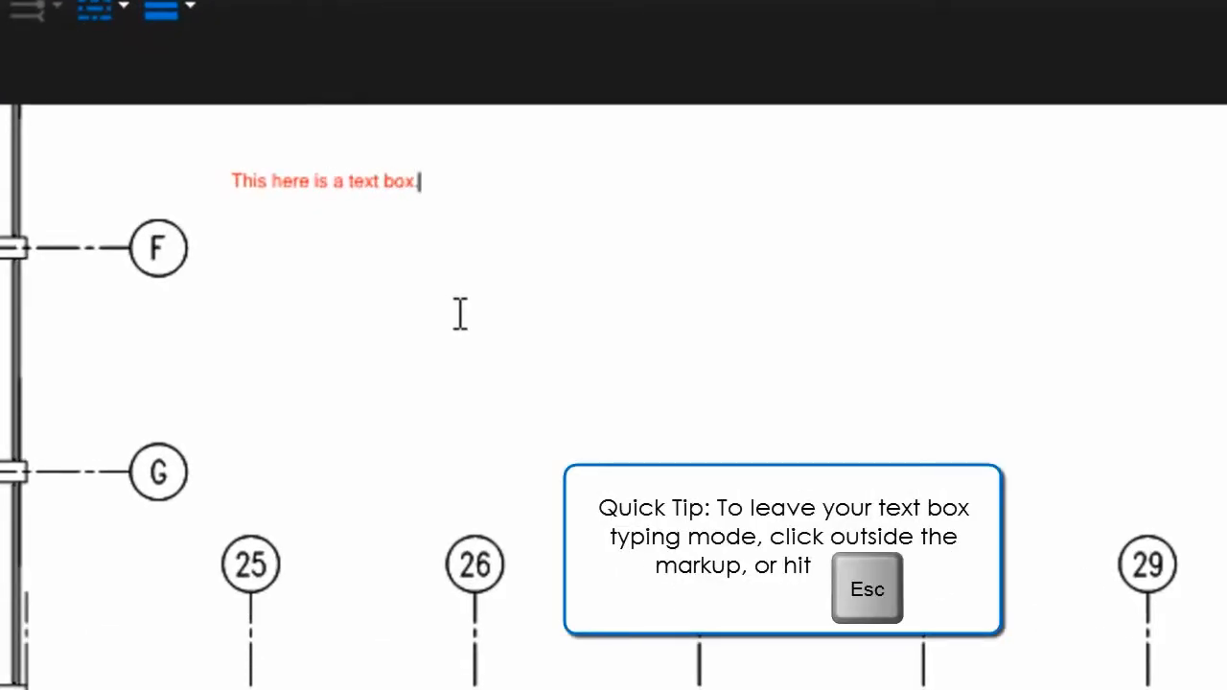
Autosize the text box to fit its text and move it down between grid lines F and G
key(Escape)
right_click(460, 285)
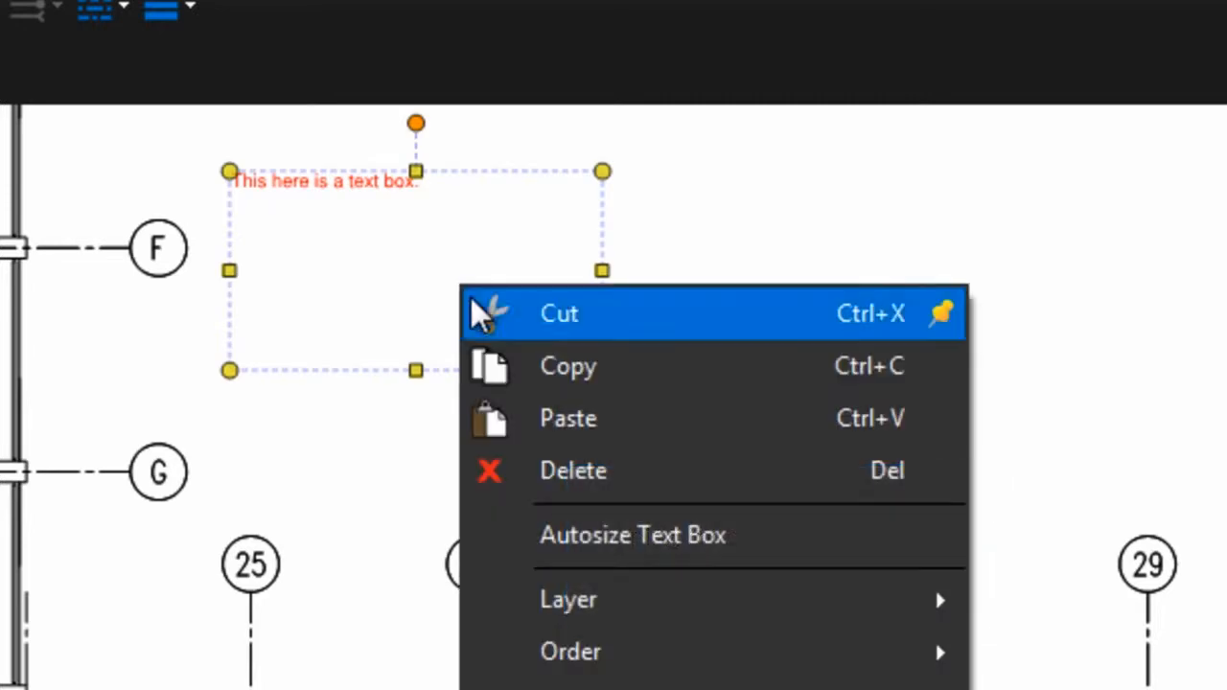
click(628, 540)
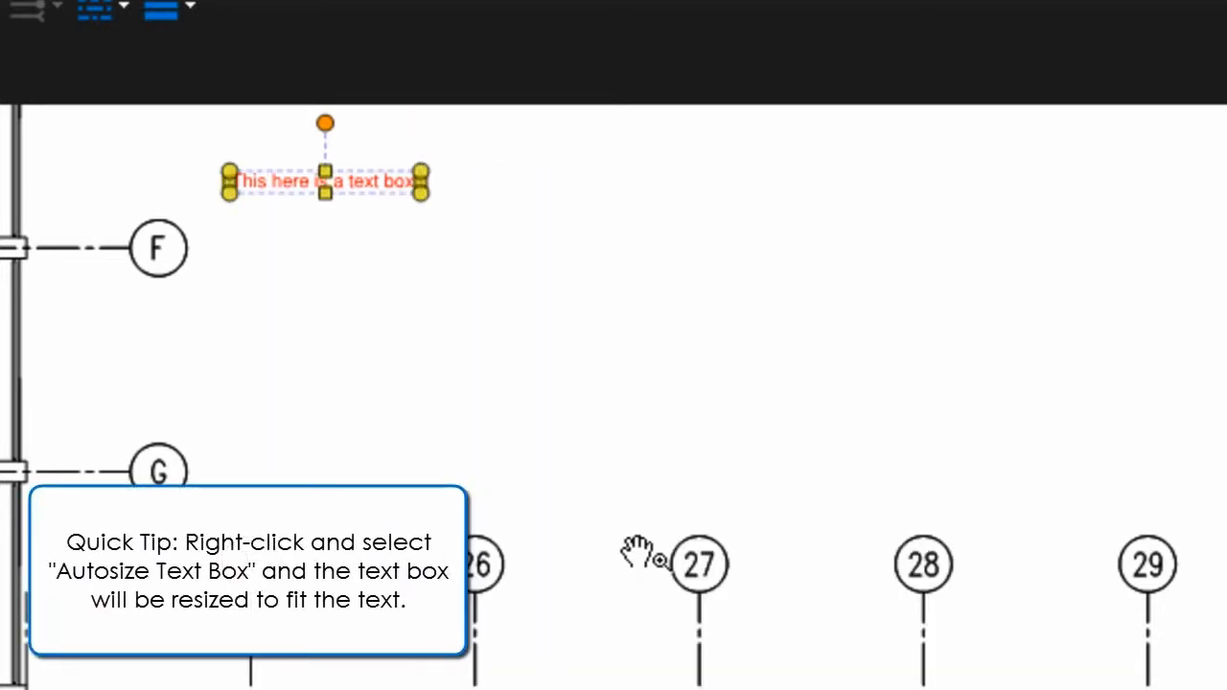
click(635, 551)
click(384, 182)
mouse_move(374, 182)
mouse_down()
mouse_move(406, 333)
mouse_move(389, 336)
mouse_up()
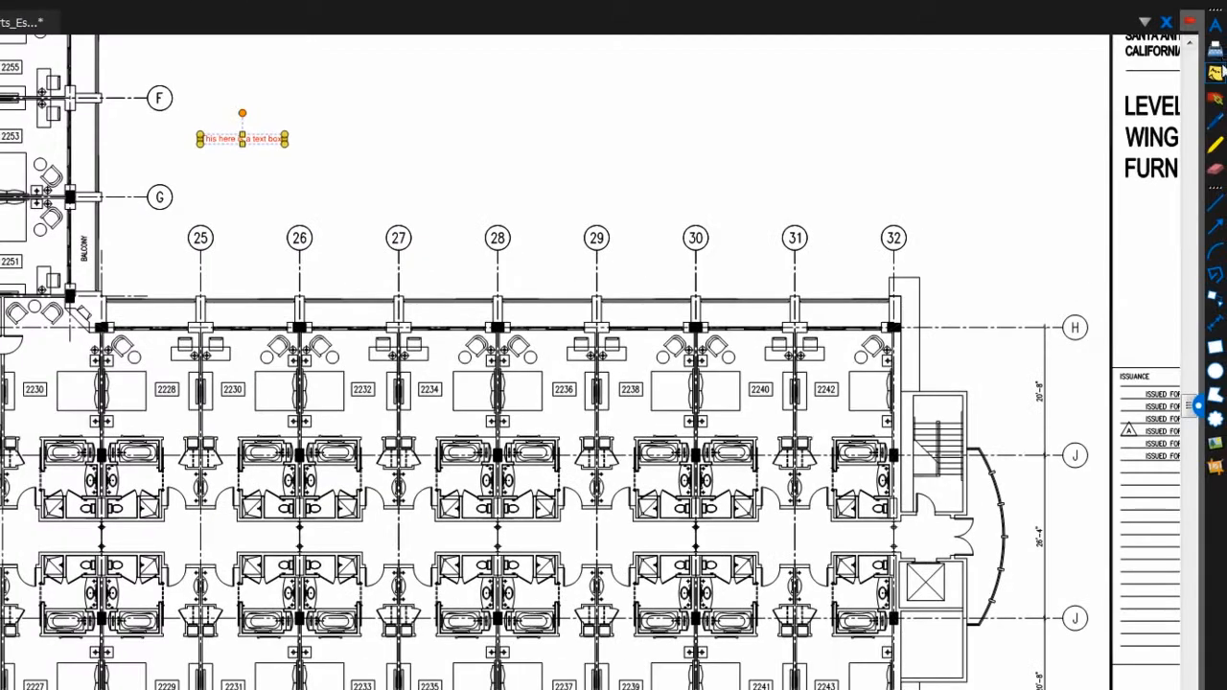
click(1216, 73)
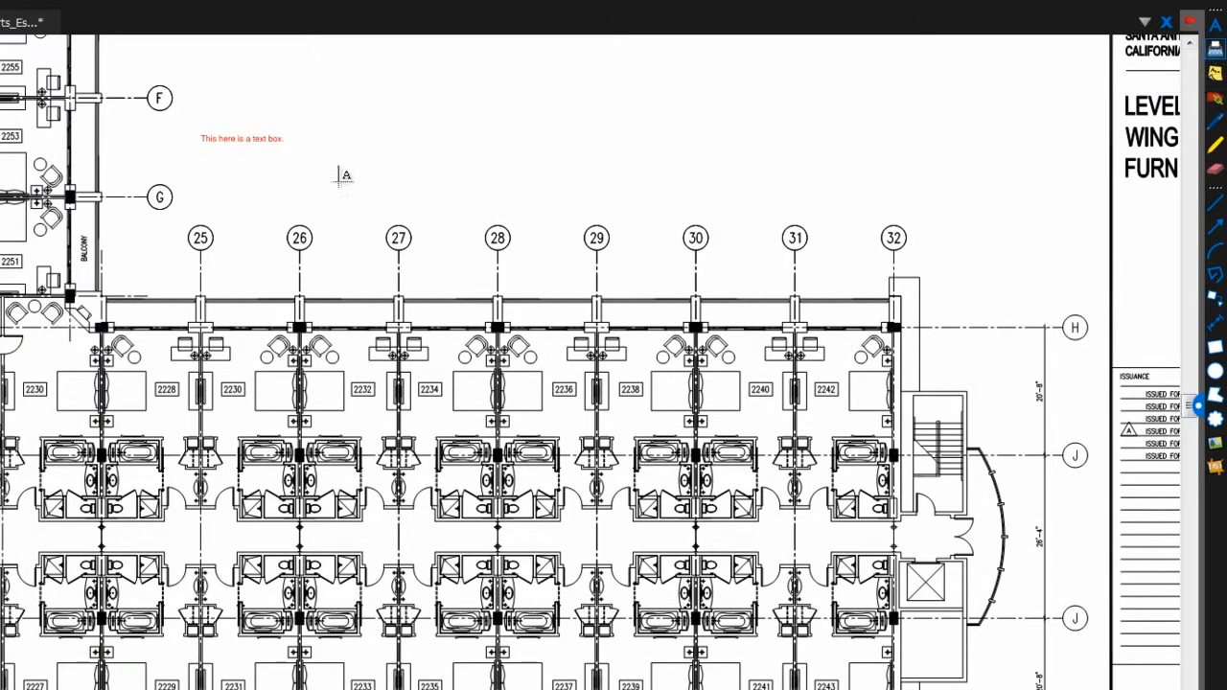
Add two lines of typewriter text below the text box, starting 'The typewriter tool is a little different.'
scroll(203, 171, up, 2)
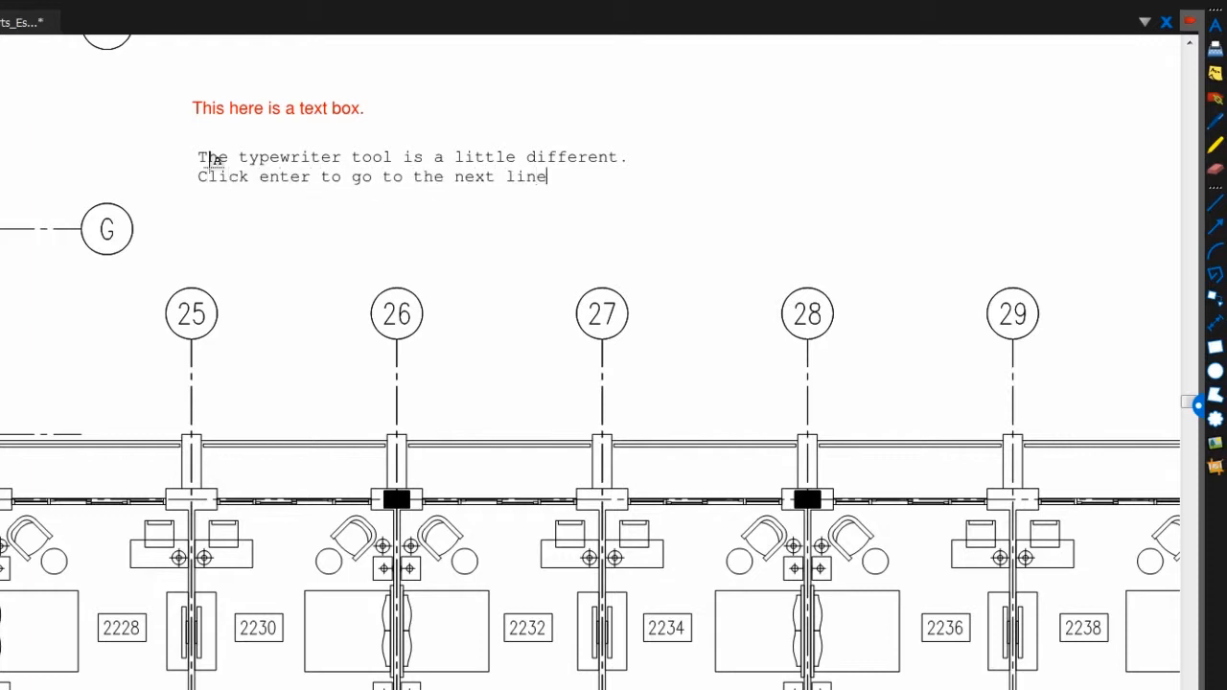
click(213, 159)
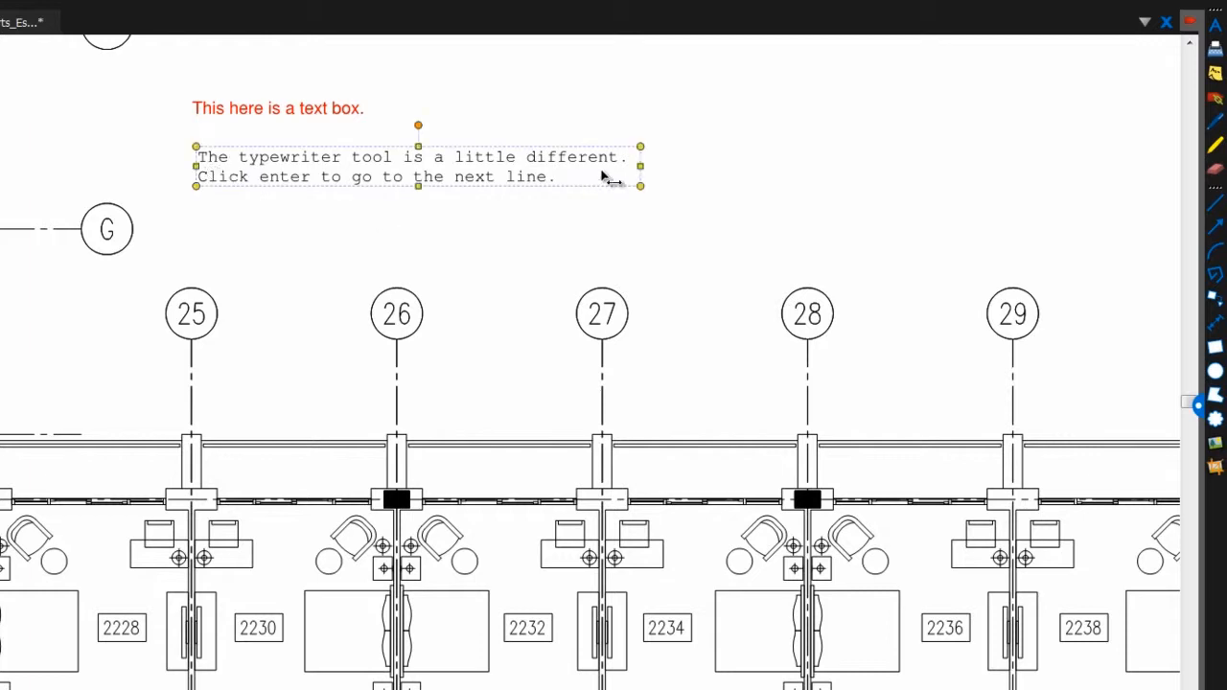
click(1216, 77)
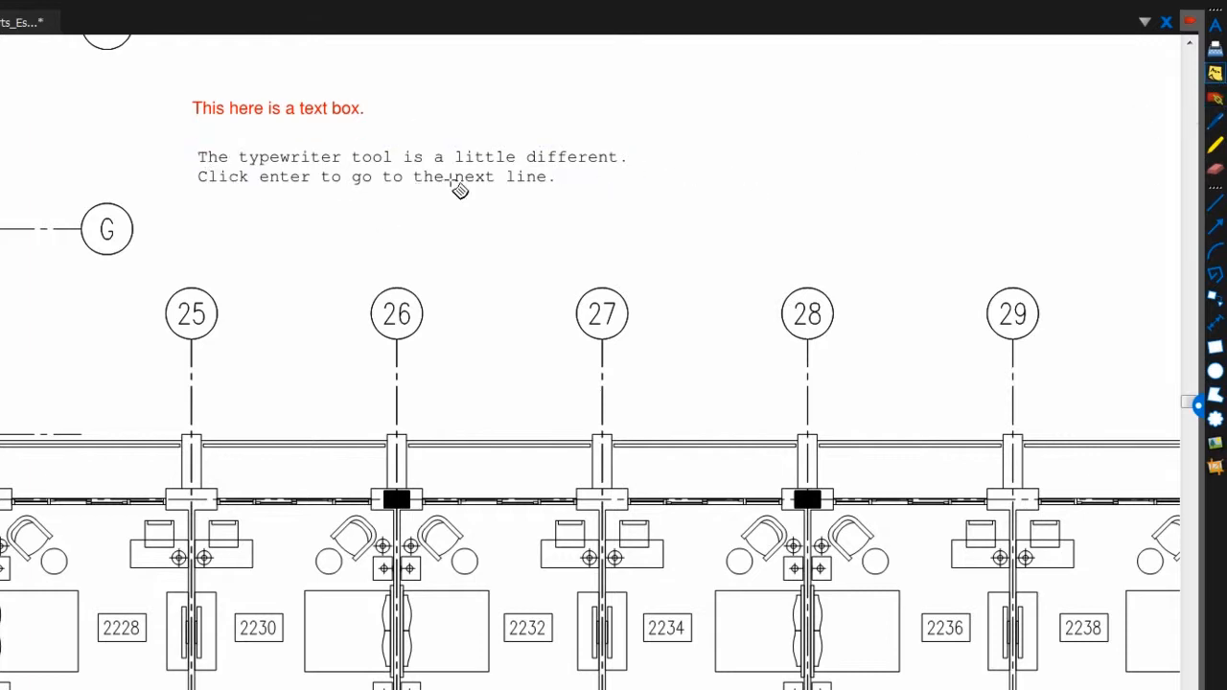
click(208, 222)
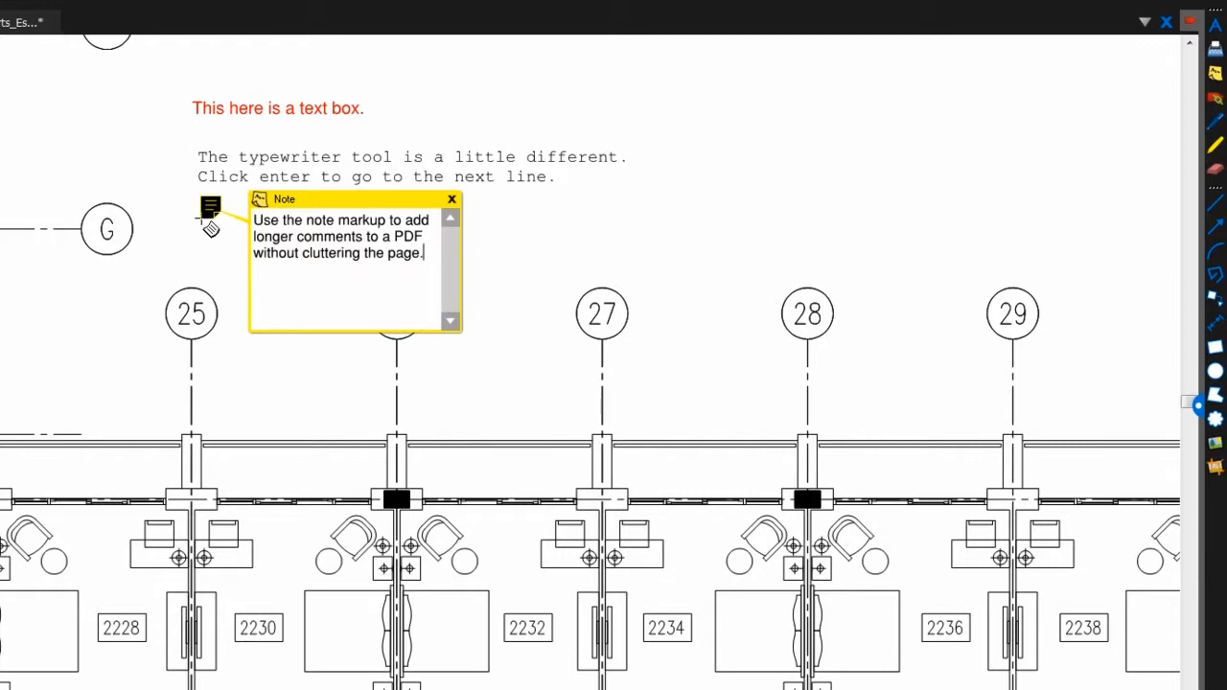
Close the note's comment and flag room 2251 with 'have we noted the changes made to this room?'
click(452, 200)
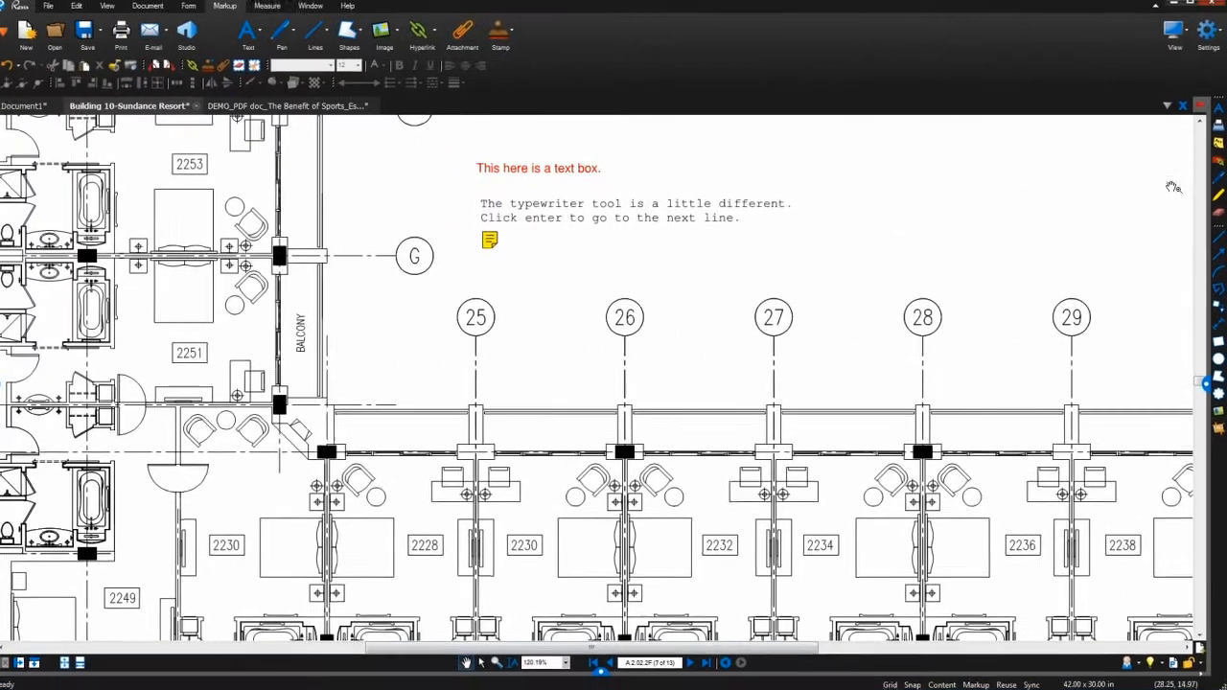
click(1219, 162)
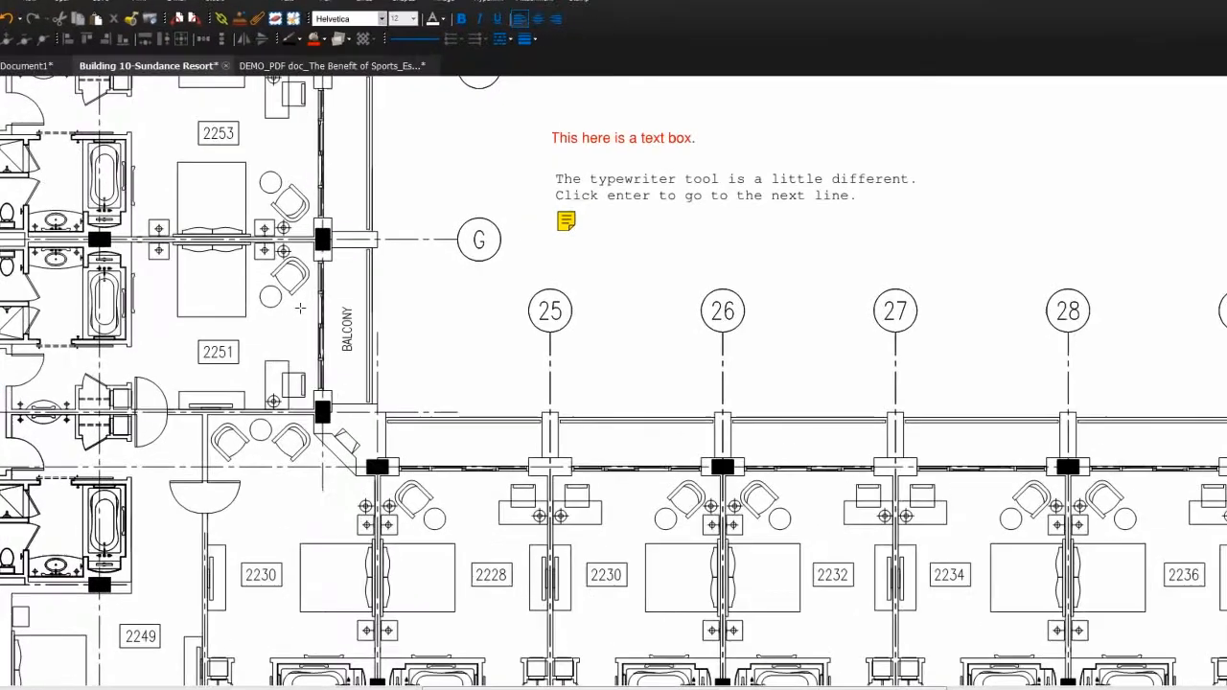
key(Escape)
text(have we n)
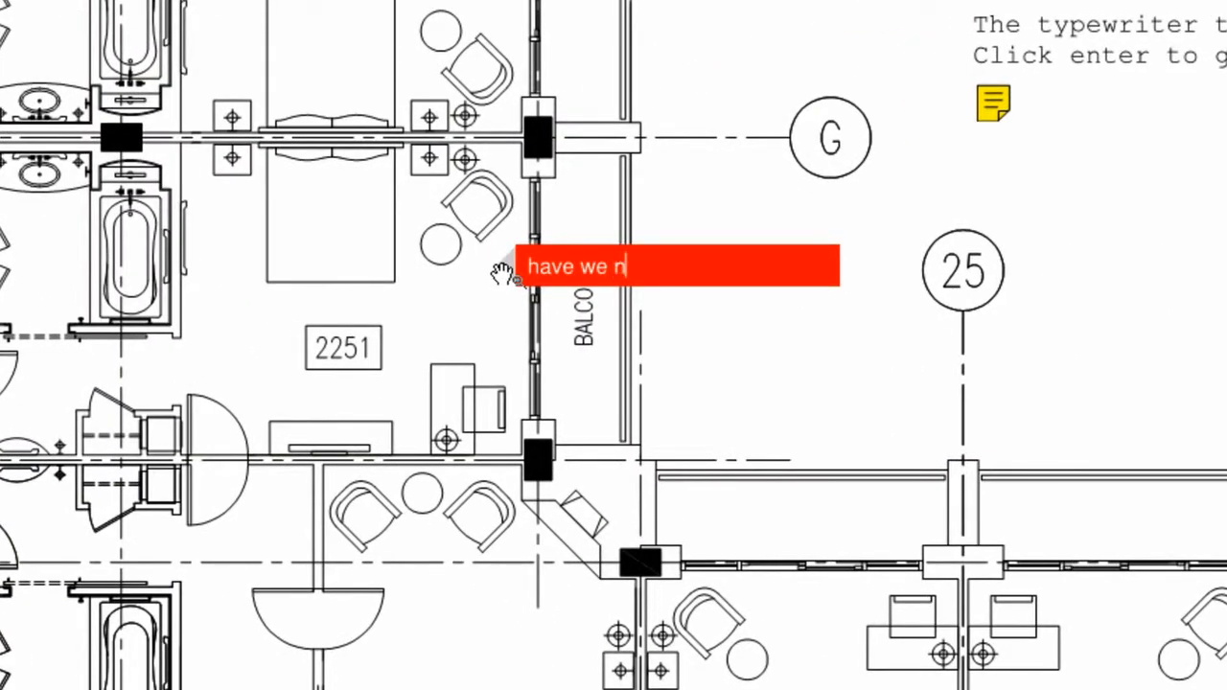
text(oted the changes )
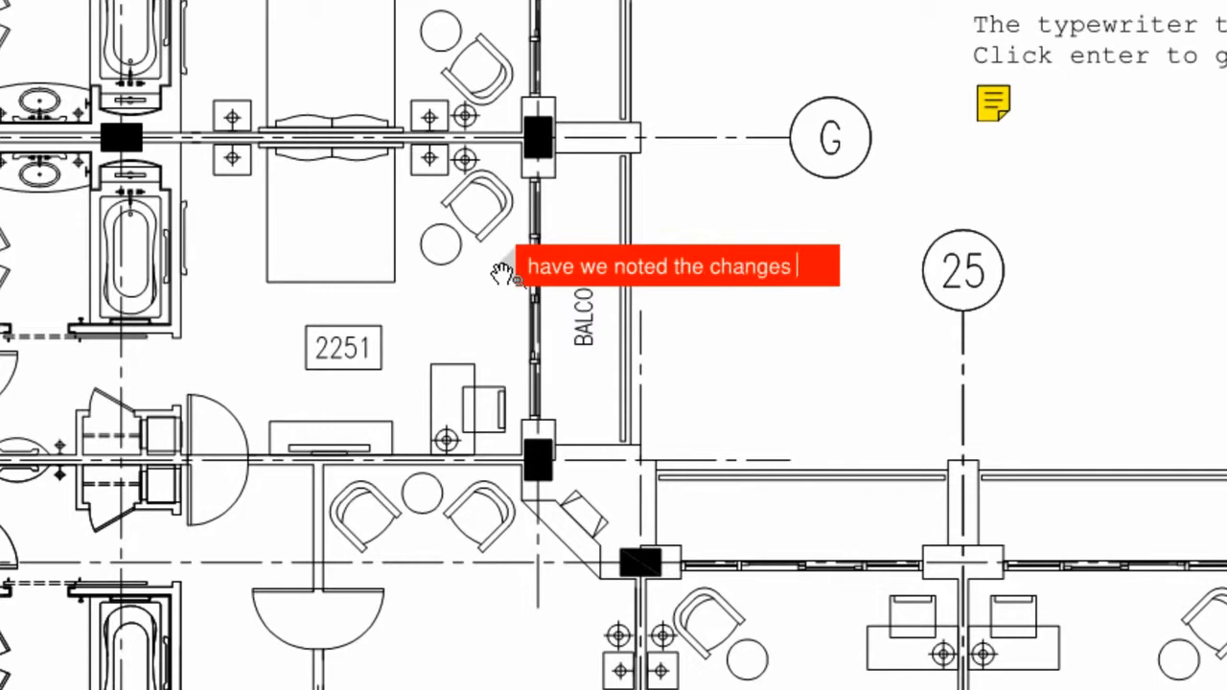
text(made to this room?)
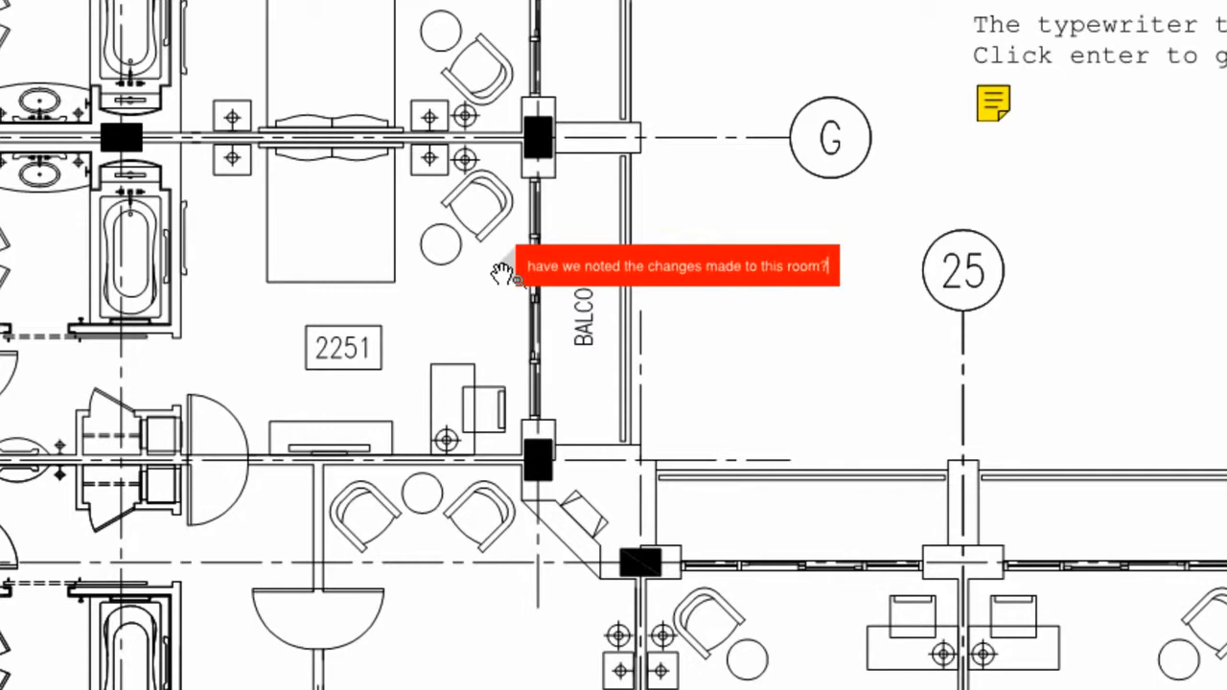
key(Escape)
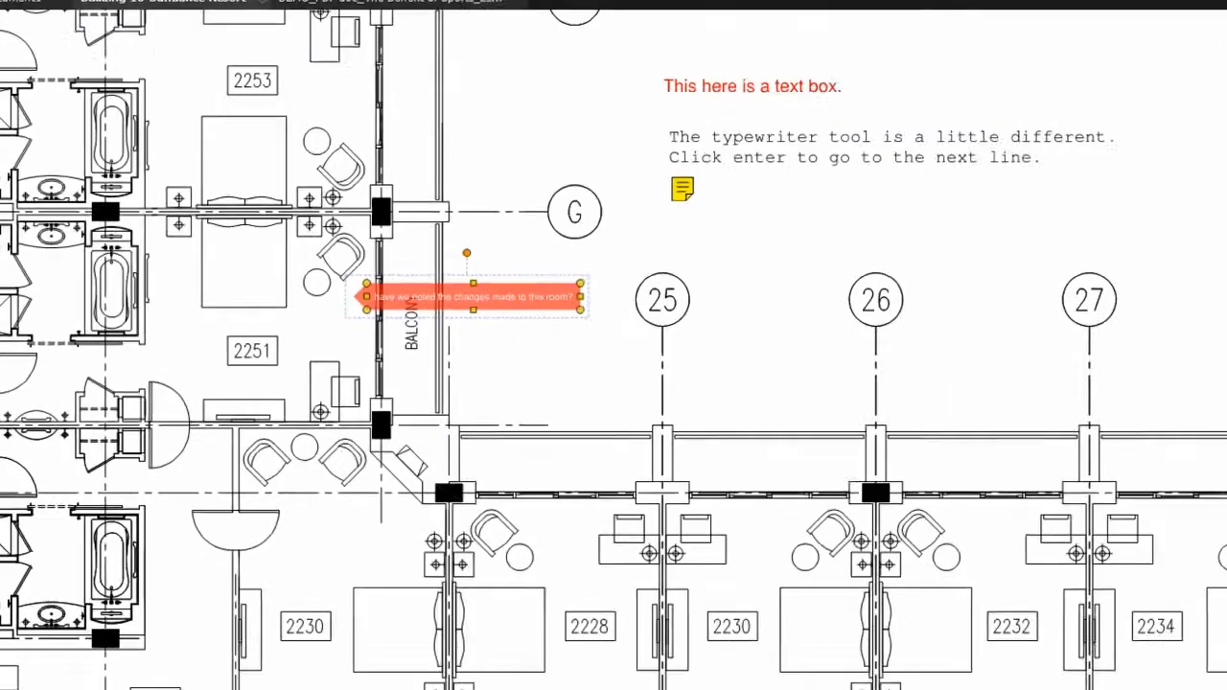
key(Escape)
click(1219, 192)
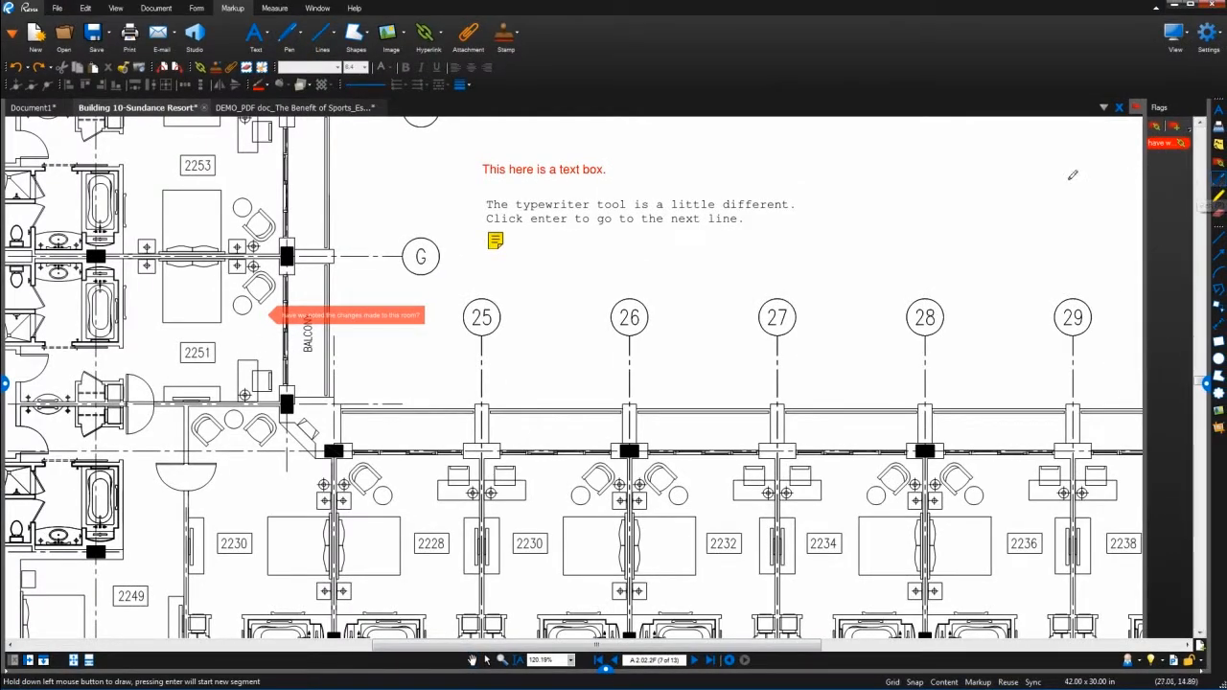
Circle grid bubble 25 with the red pen and highlight bubble 26 in yellow
mouse_move(516, 291)
mouse_down()
mouse_move(441, 311)
mouse_move(481, 283)
mouse_up()
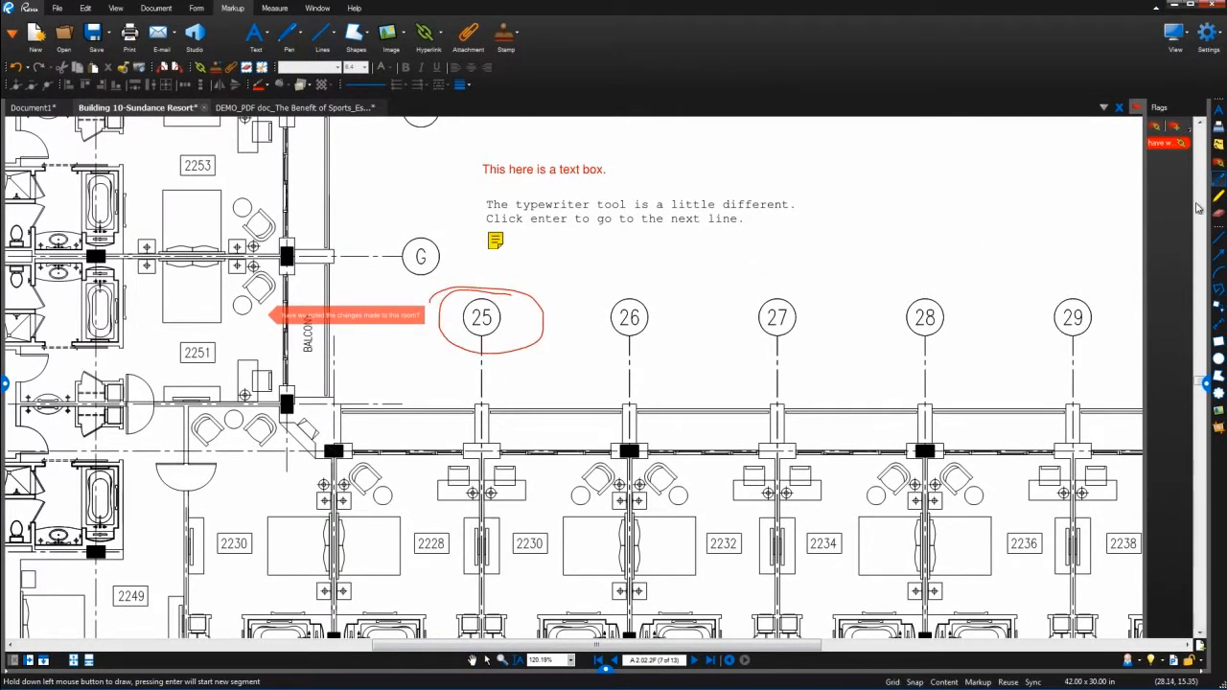
click(1219, 199)
mouse_move(606, 297)
mouse_down()
mouse_move(639, 311)
mouse_move(623, 326)
mouse_up()
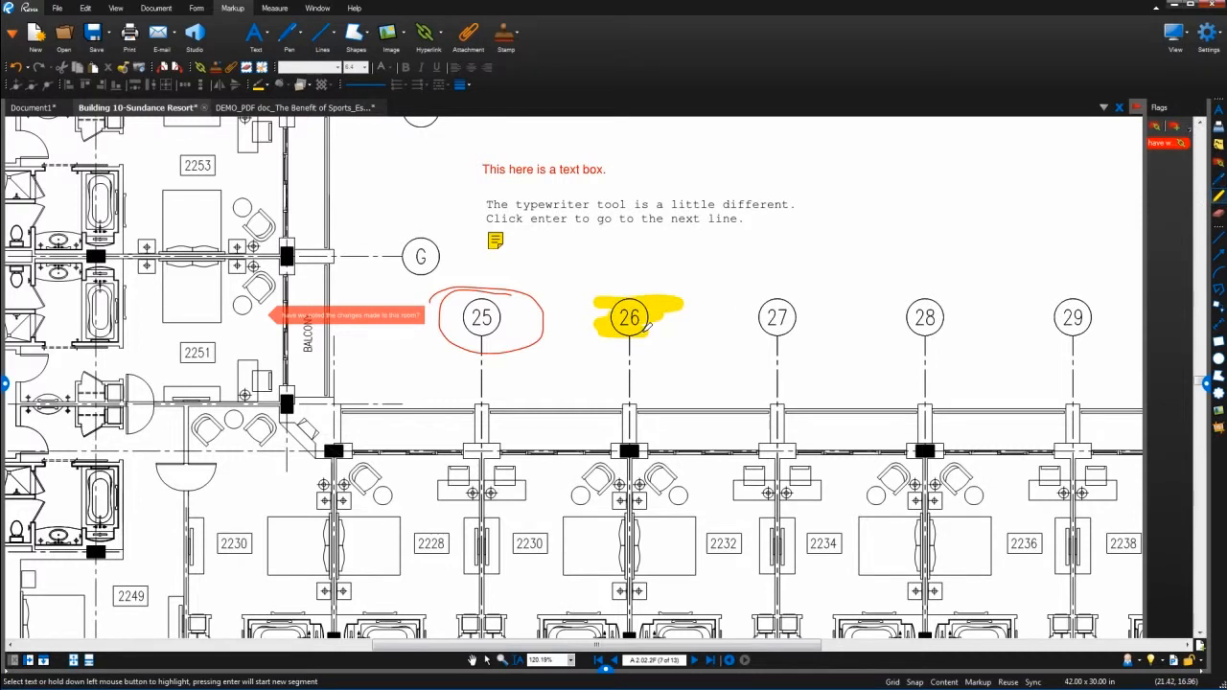
Highlight '10%' in The Benefit of Sports essay, then return to the floor plan
click(299, 109)
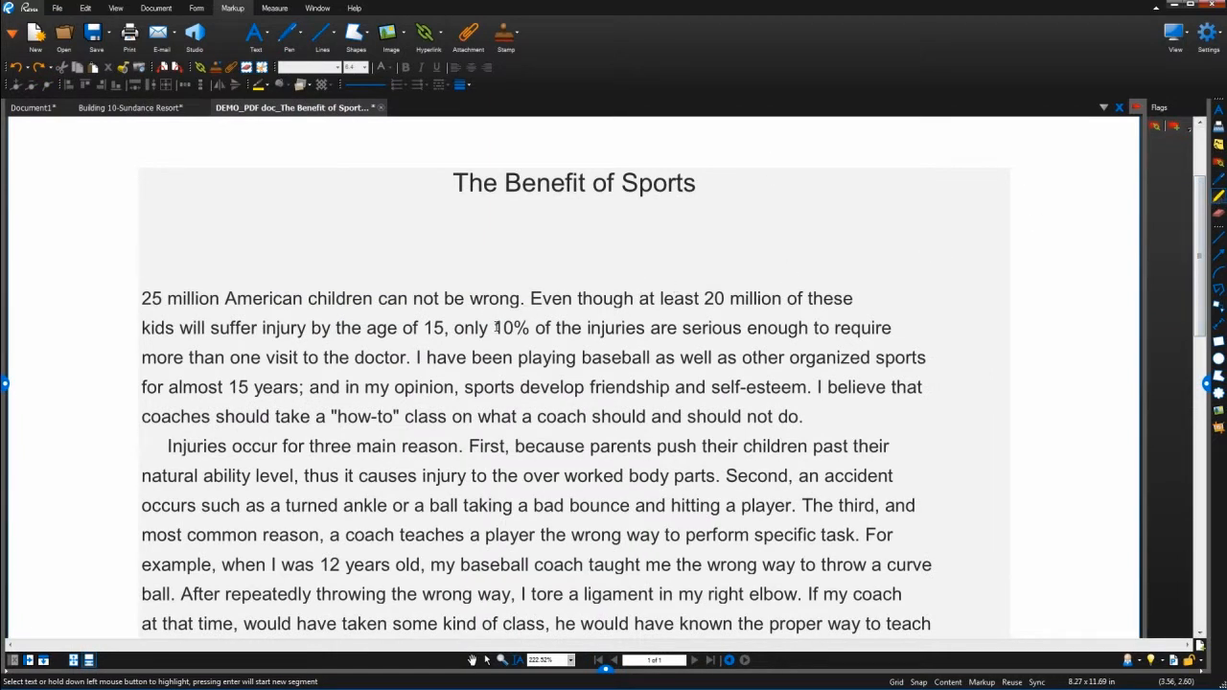
drag(514, 328, 528, 329)
click(168, 109)
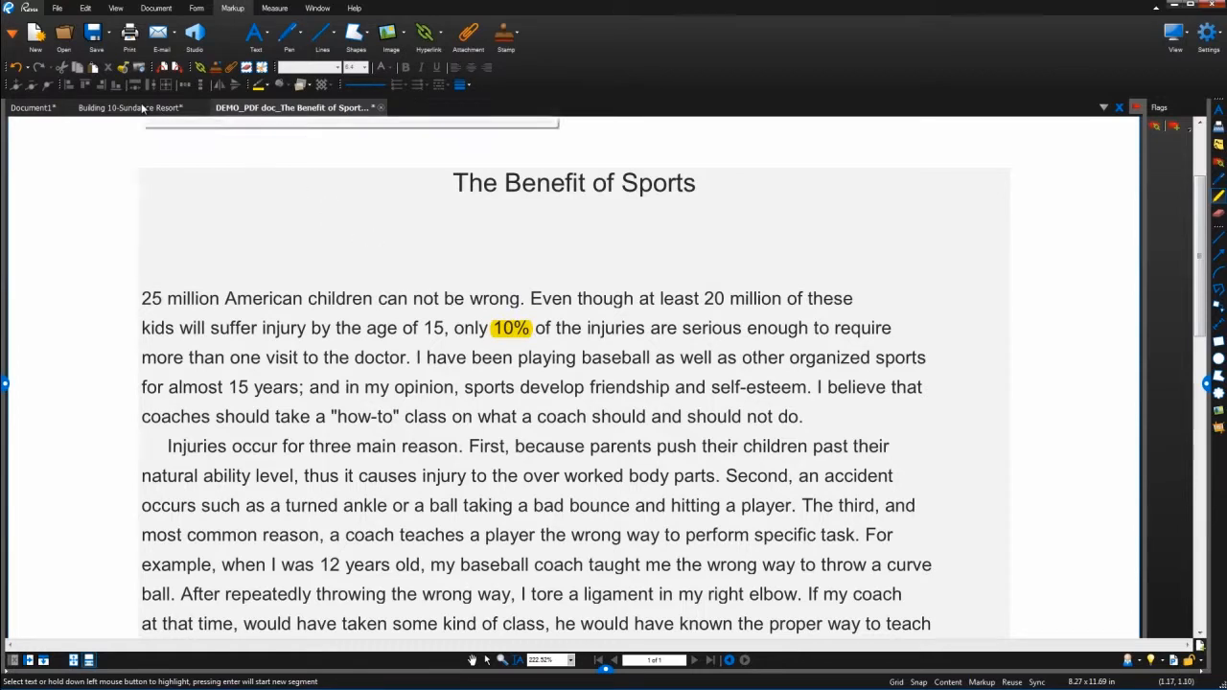
click(1223, 217)
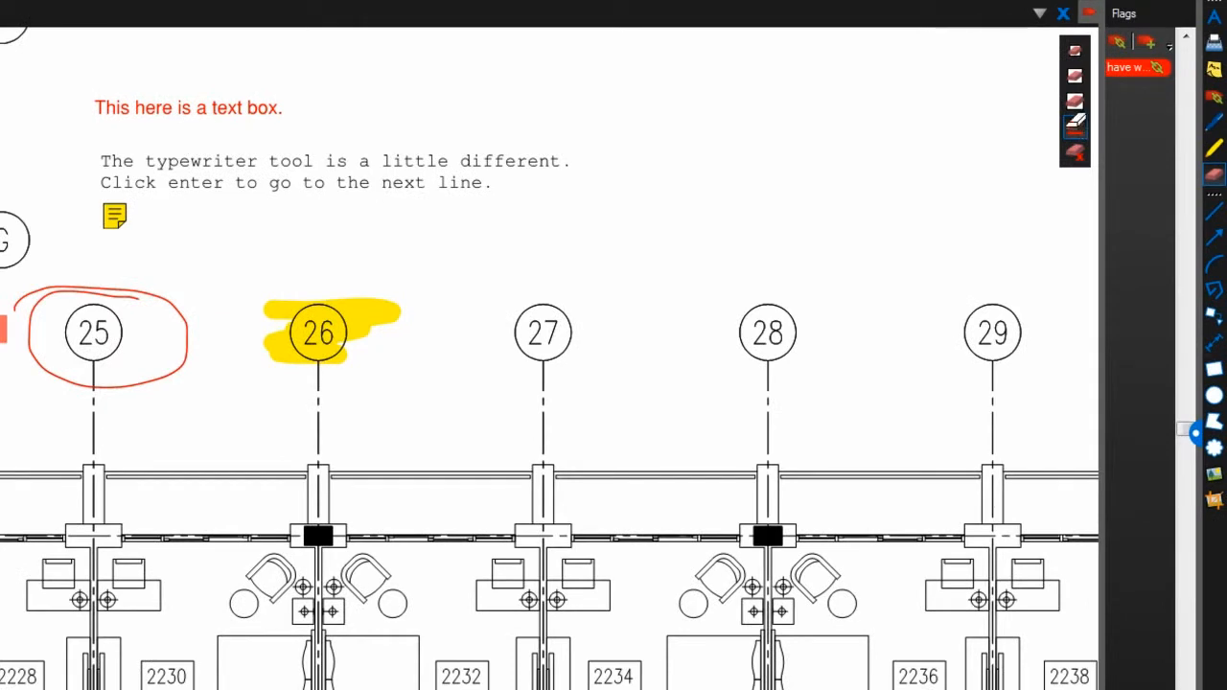
Partly erase the bubble 26 highlight, delete the whole red circle at 25, and area-erase the remaining highlight
click(394, 306)
click(378, 317)
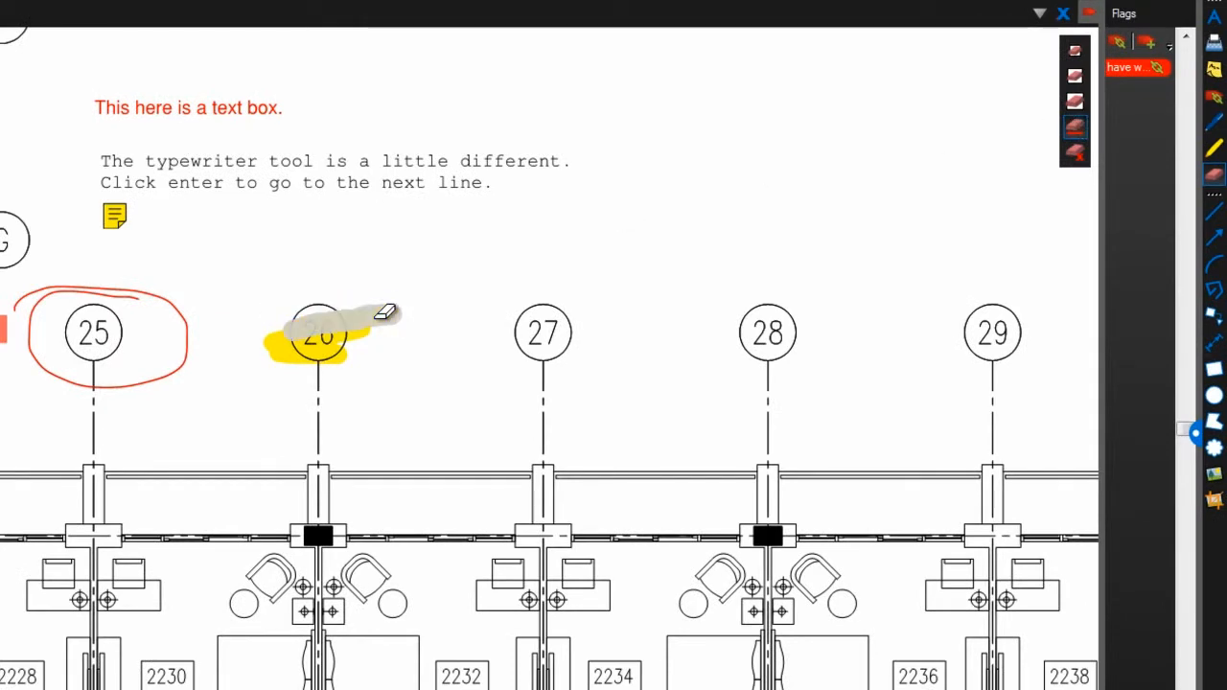
click(360, 328)
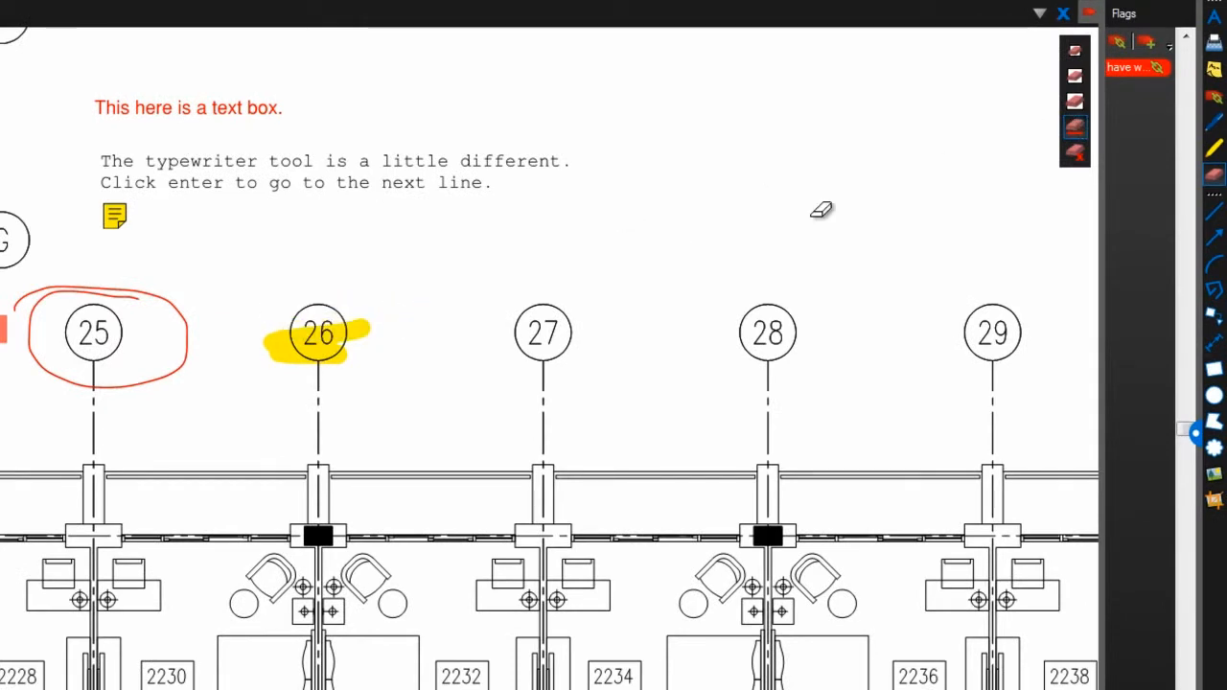
click(1075, 152)
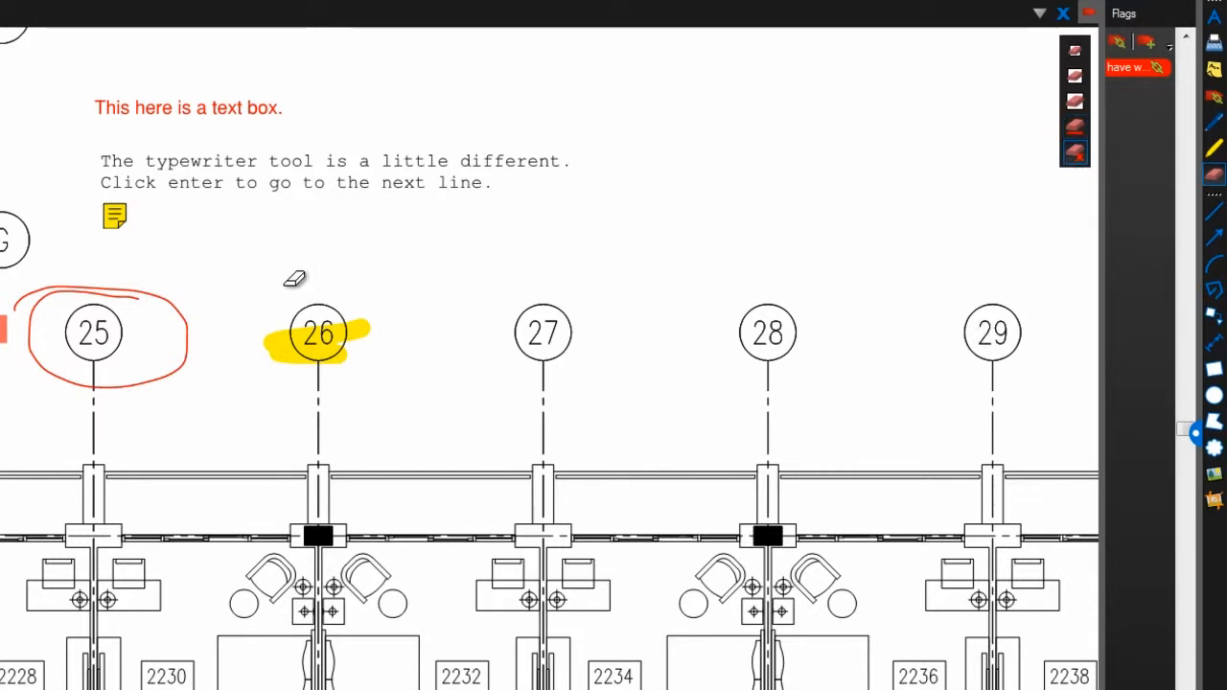
click(185, 315)
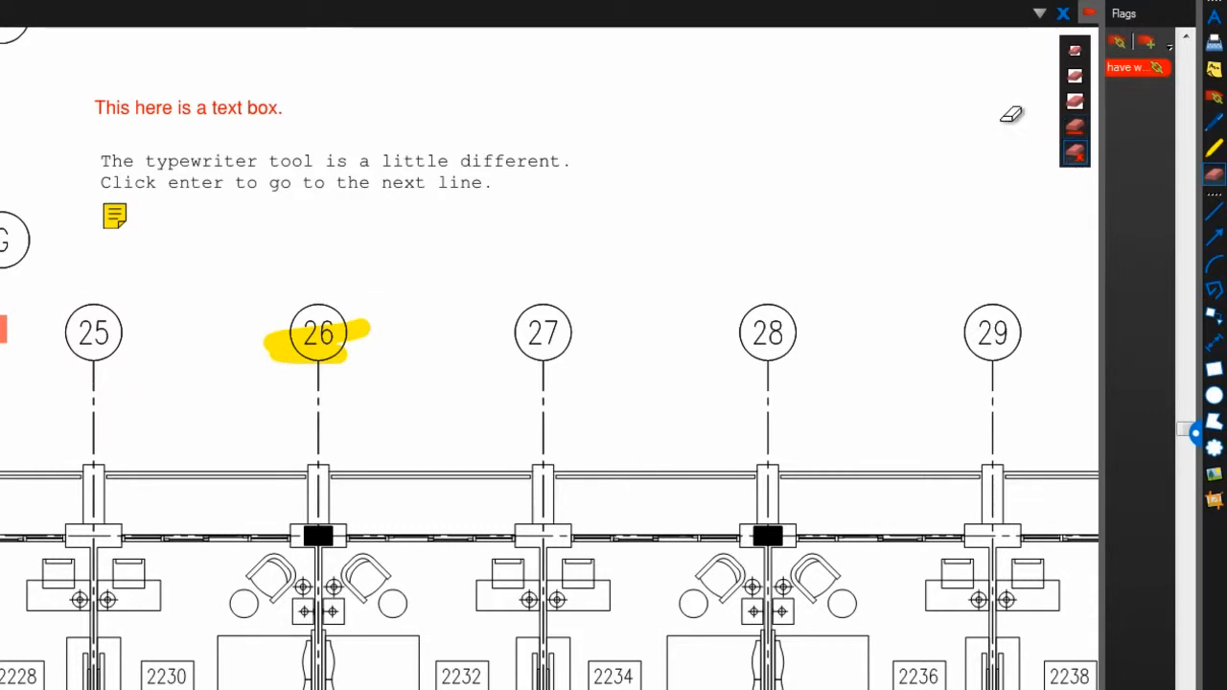
click(1074, 99)
mouse_move(374, 320)
mouse_down()
mouse_move(263, 307)
mouse_move(316, 307)
mouse_move(279, 329)
mouse_move(336, 347)
mouse_up()
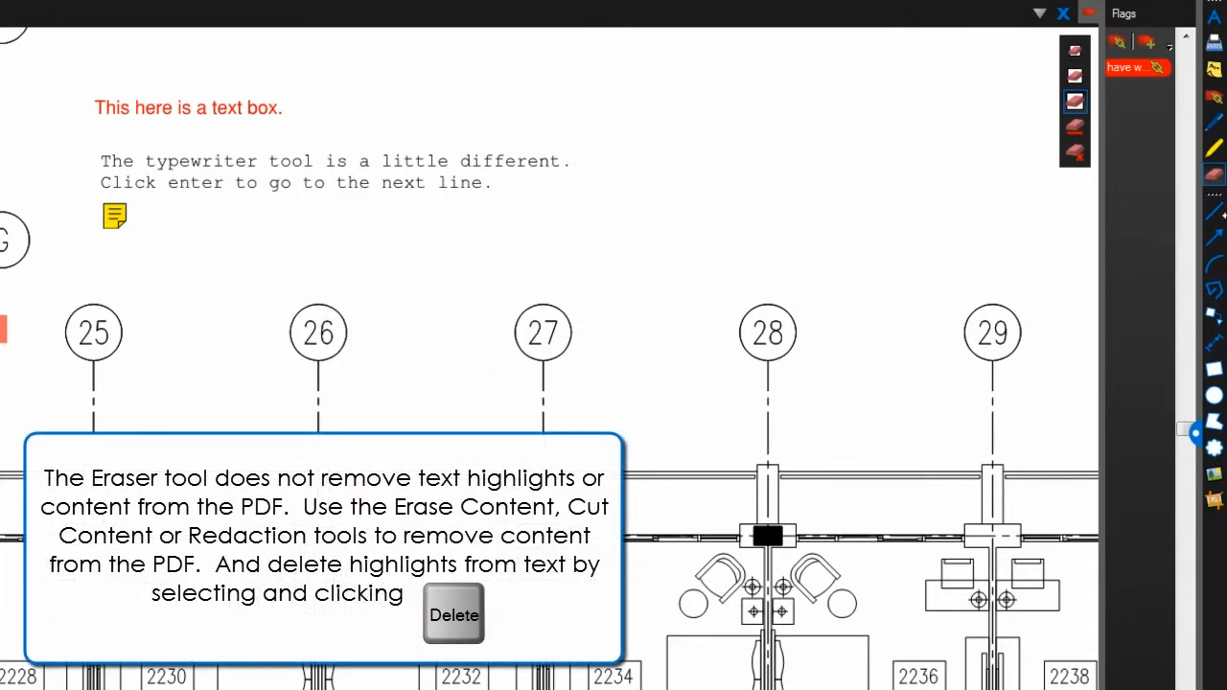
click(1221, 220)
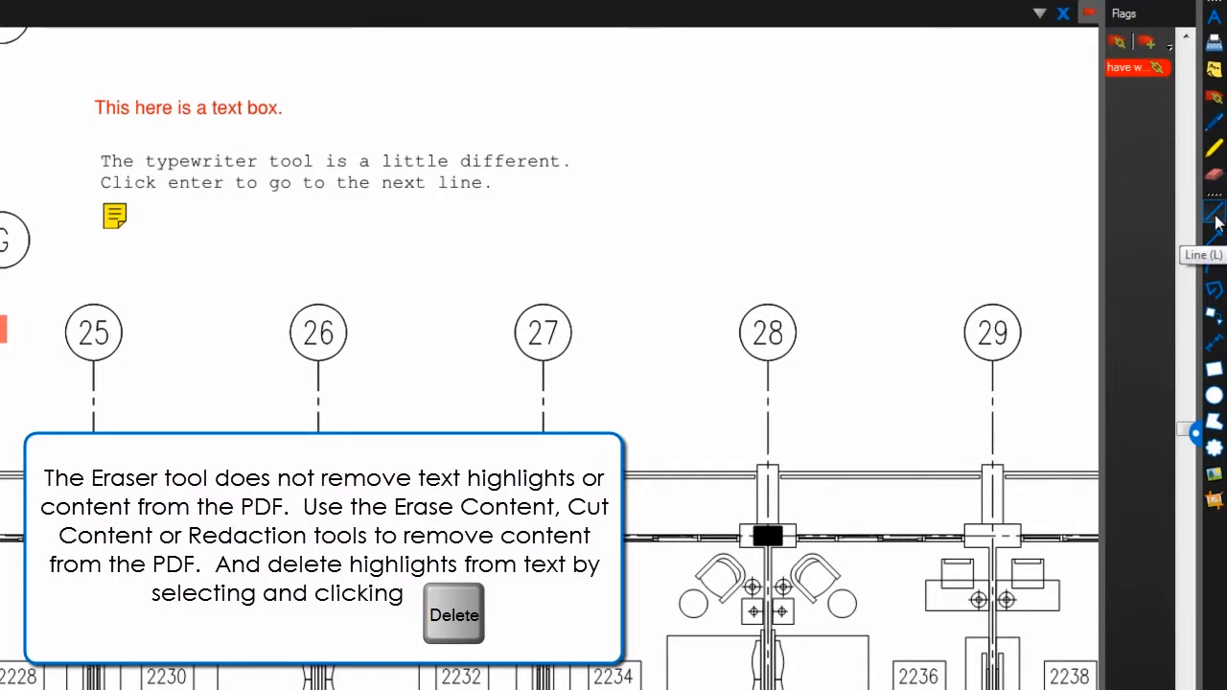
Draw a red line from bubble 26 to 27 and a diagonal red line right of the typewriter note
click(347, 332)
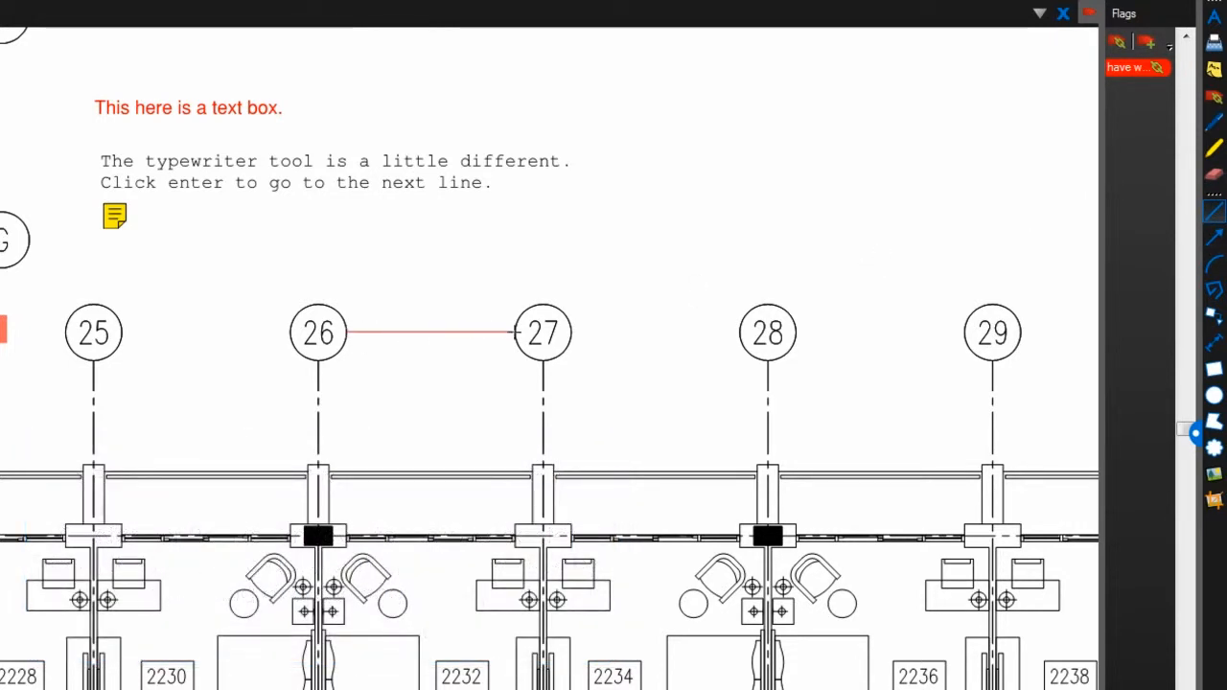
click(514, 331)
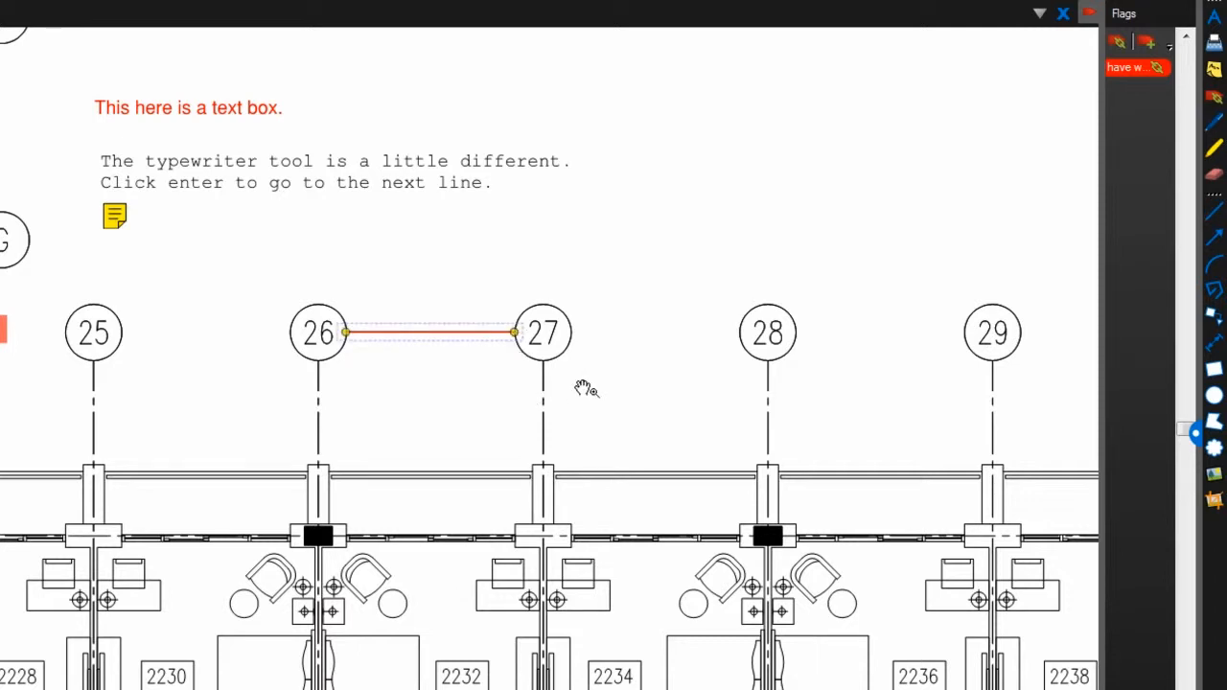
click(1213, 212)
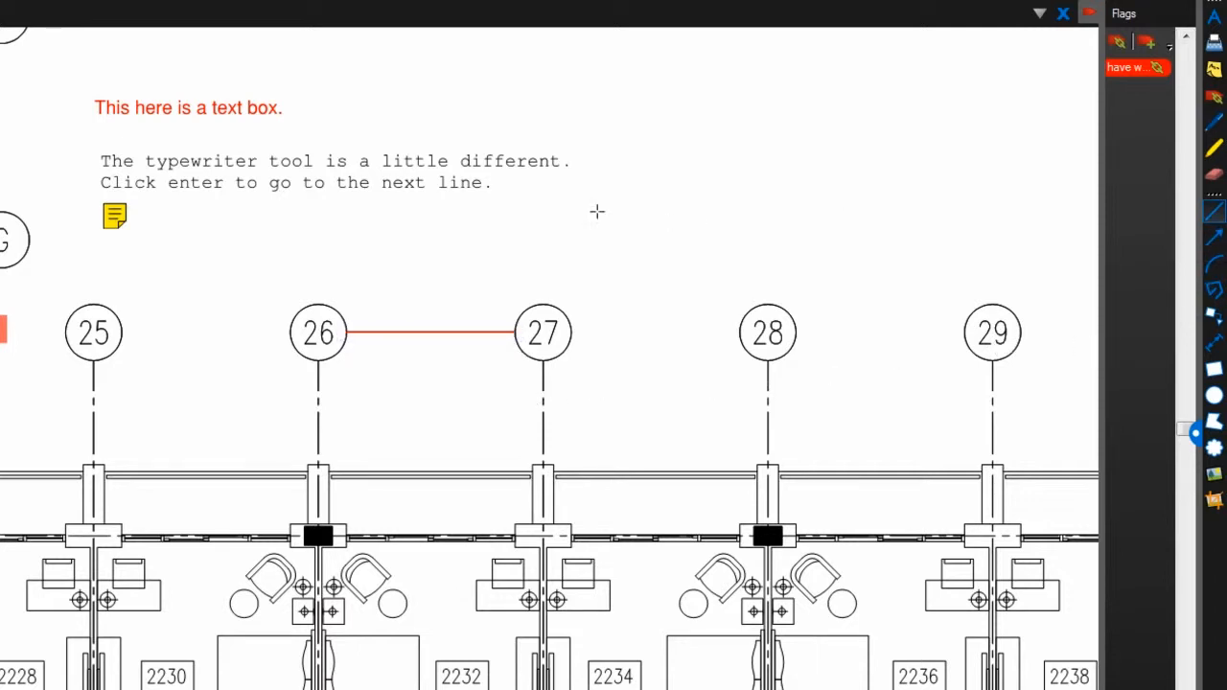
click(656, 215)
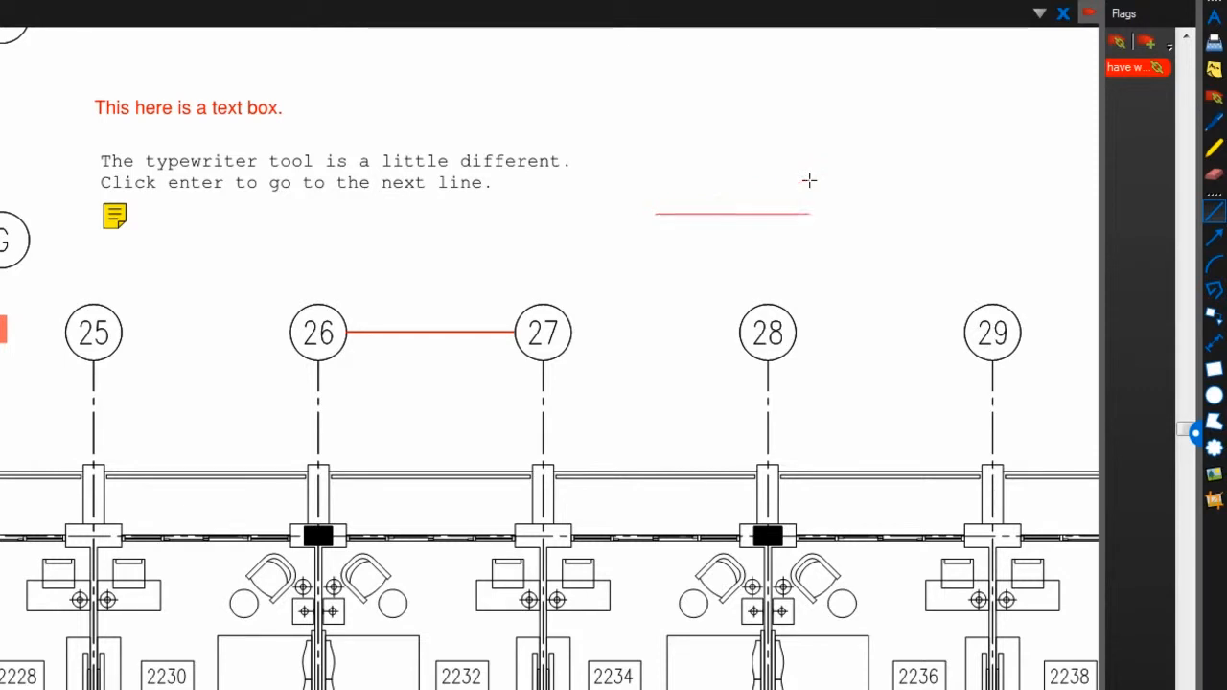
shift+click(867, 143)
shift+click(834, 112)
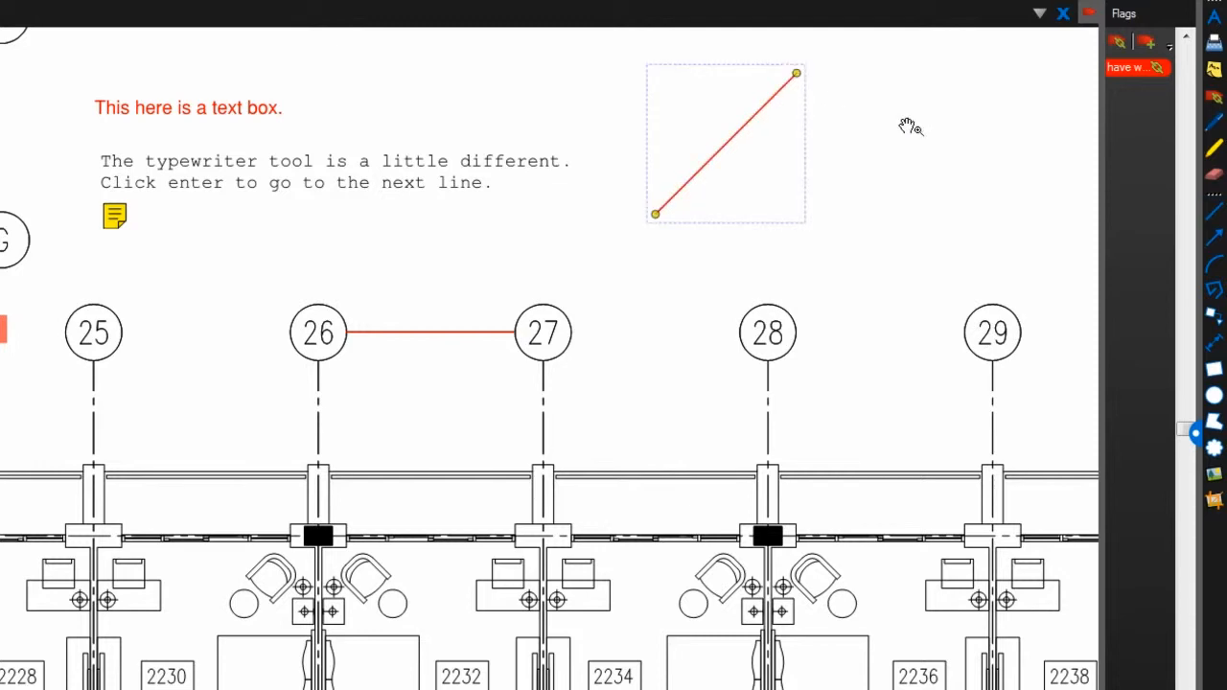
Draw a red arrow from below the sticky note up to above the text box
click(1214, 235)
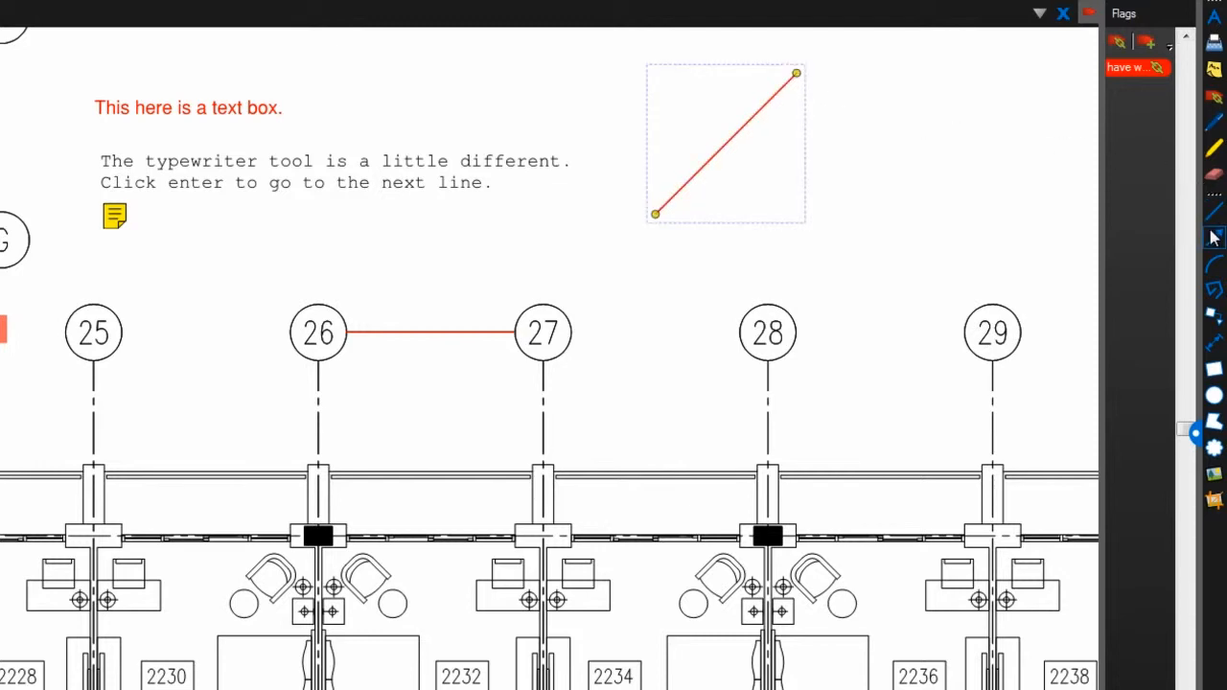
click(176, 272)
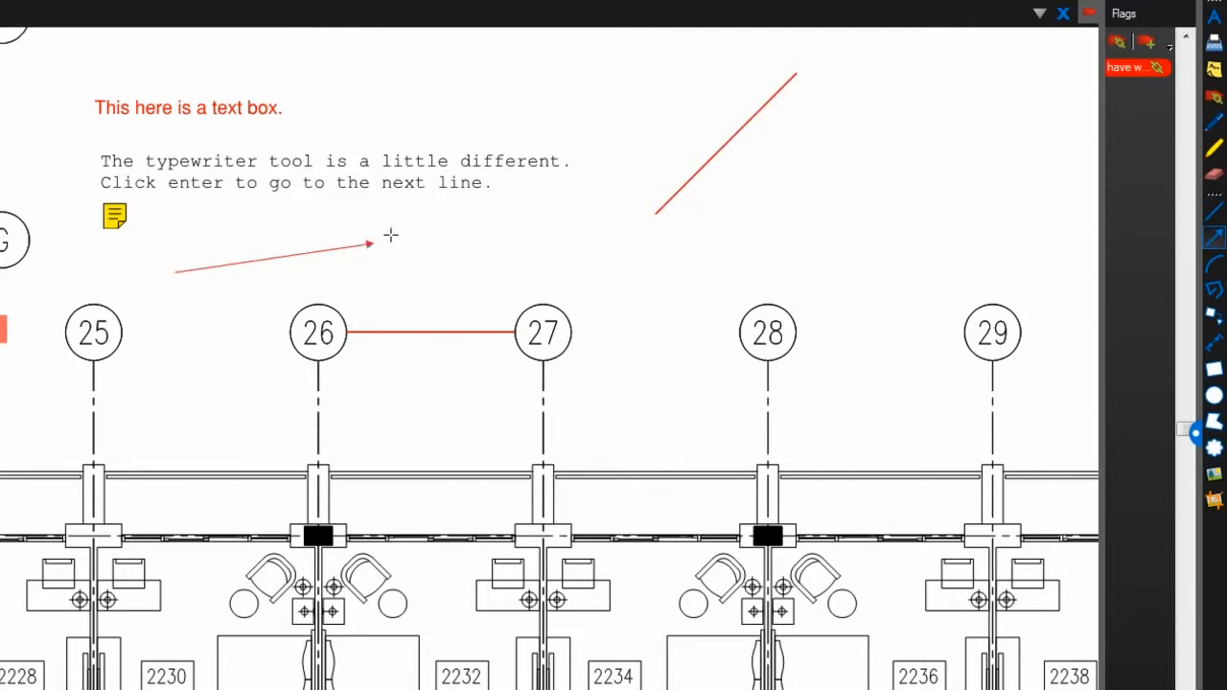
shift+click(453, 131)
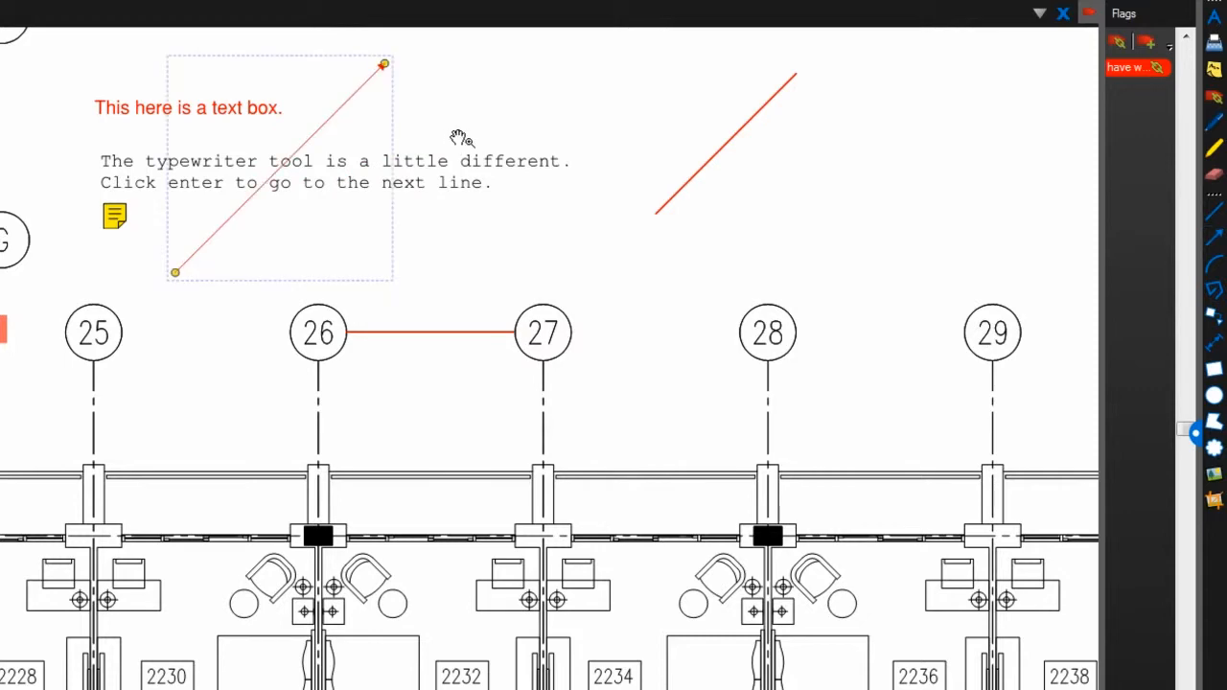
click(1214, 264)
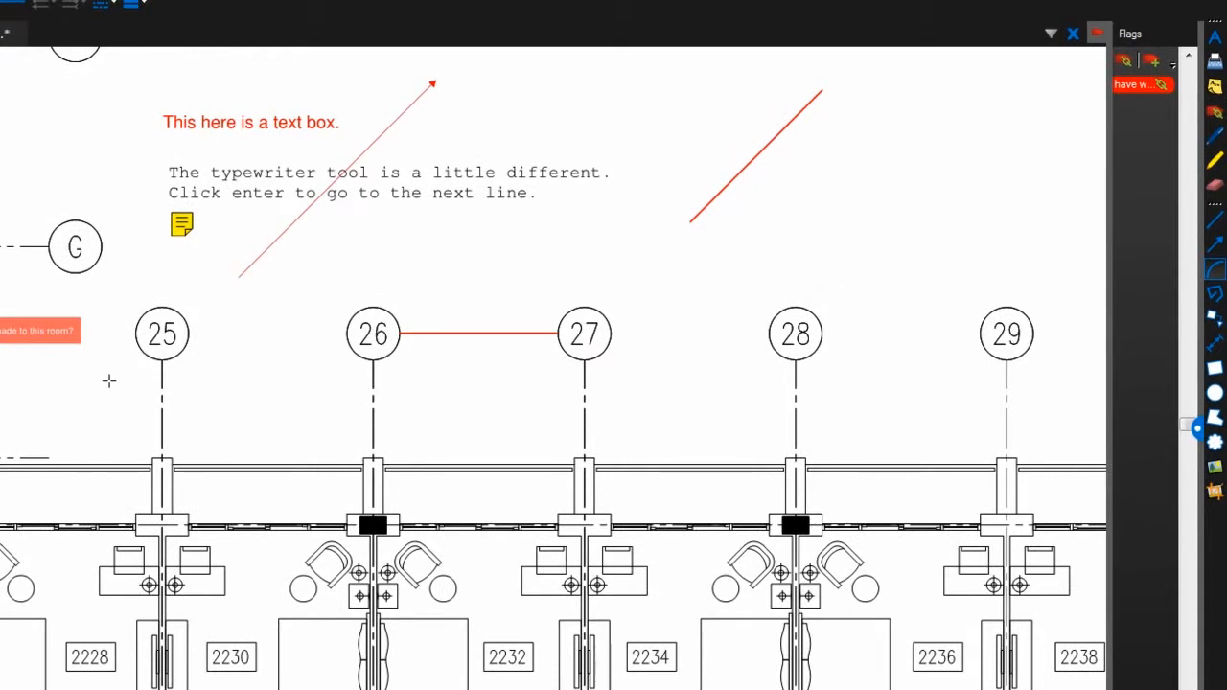
Draw a red arc that nearly encircles grid bubble 25
drag(109, 381, 227, 261)
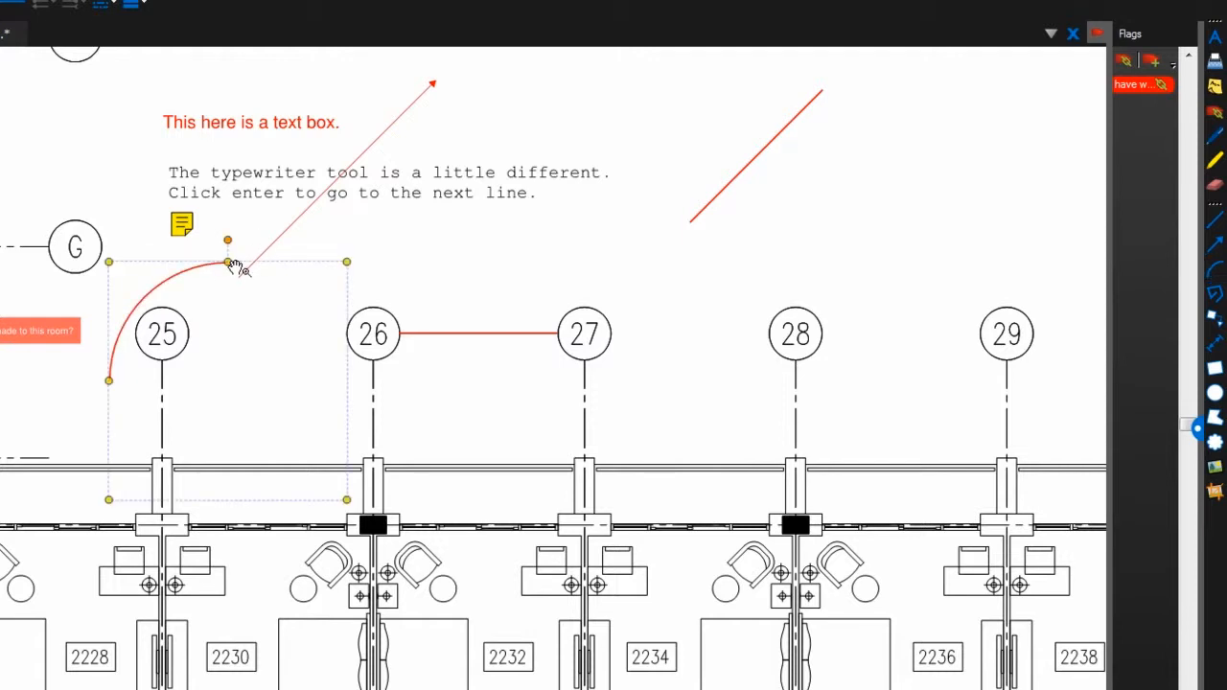
drag(240, 273, 336, 374)
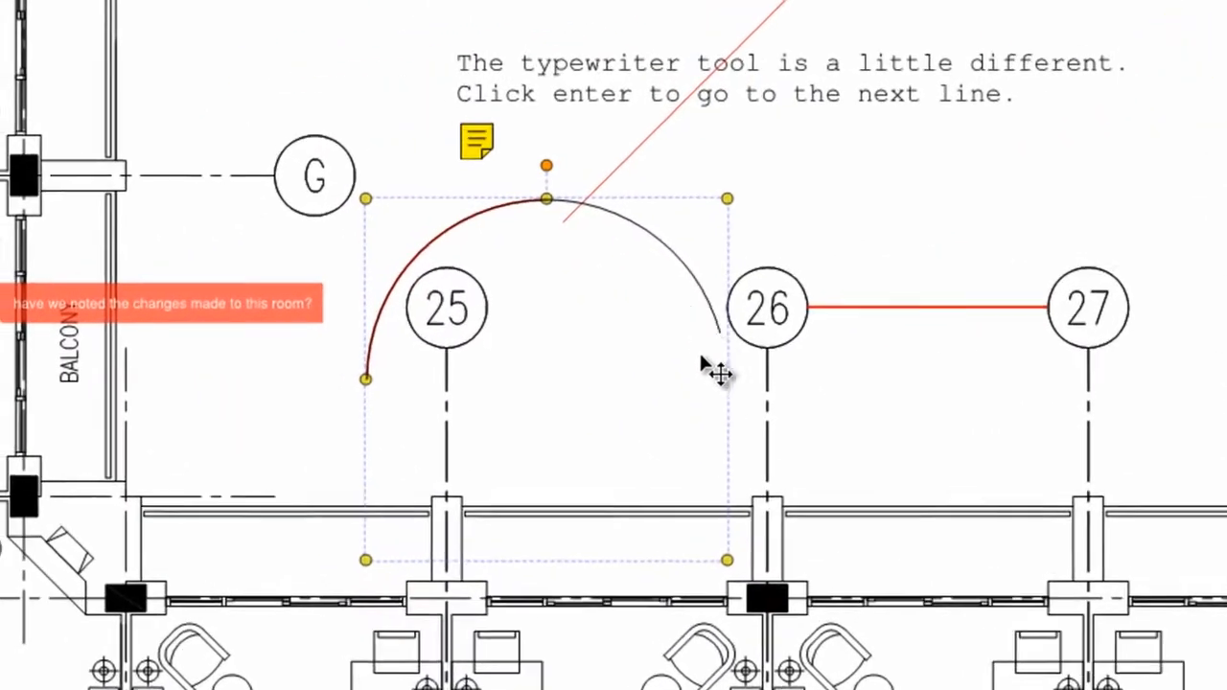
drag(702, 357, 379, 422)
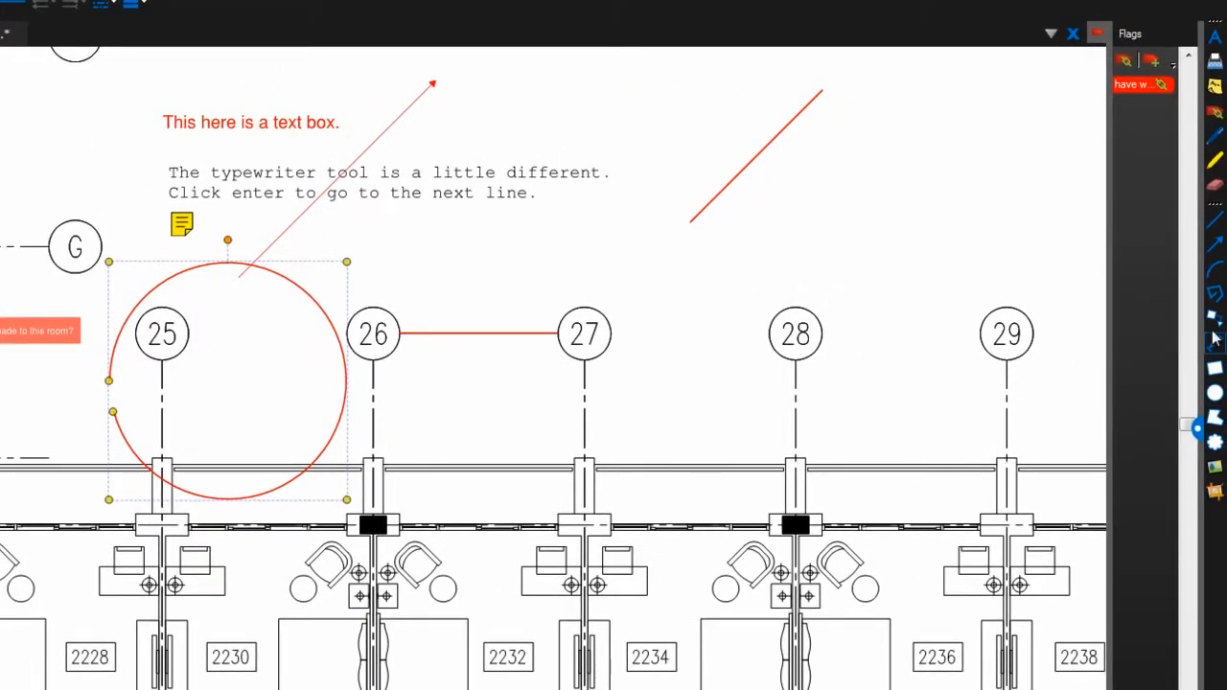
Draw a four-corner polyline near bubble 28, then pan to the rooms left of grid G
click(1211, 302)
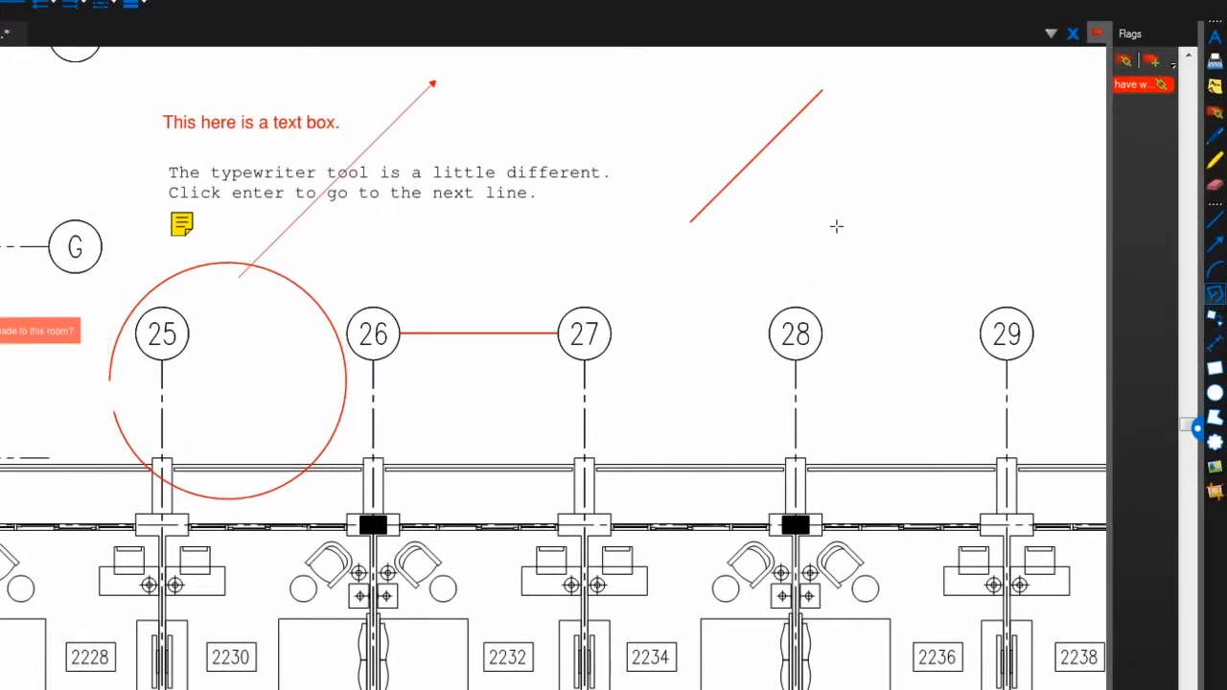
click(903, 382)
click(697, 414)
click(694, 271)
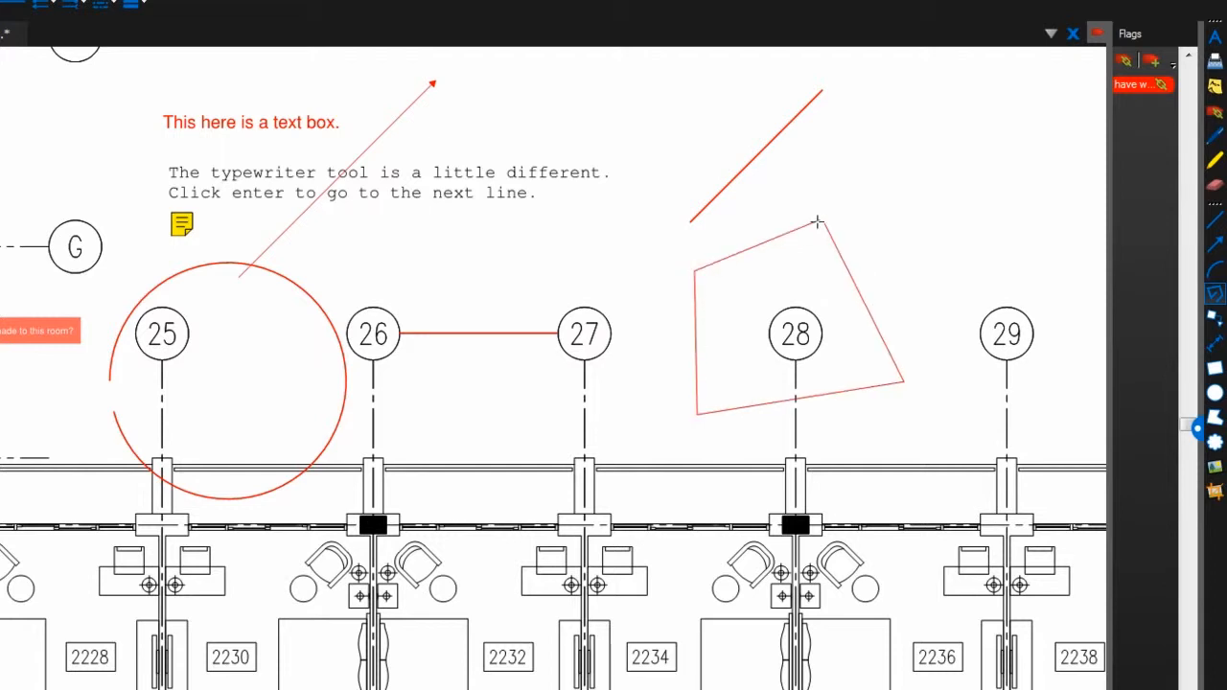
double_click(860, 169)
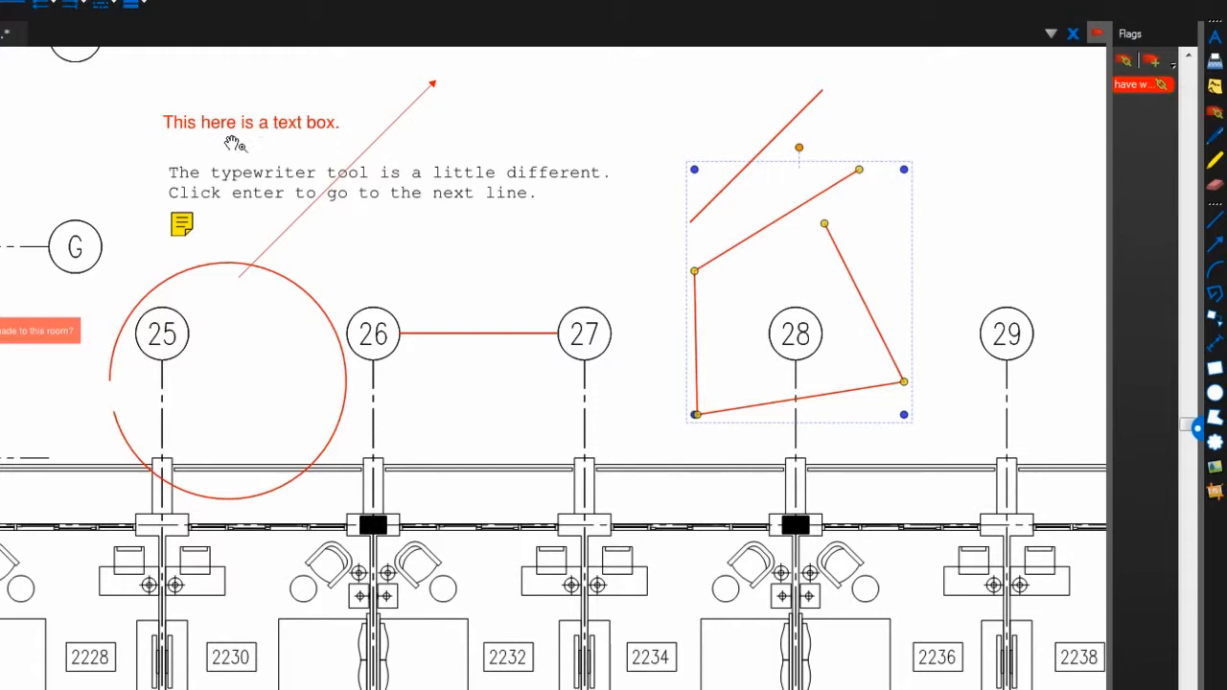
mouse_move(74, 195)
mouse_down()
mouse_move(370, 304)
mouse_move(527, 314)
mouse_move(730, 381)
mouse_up()
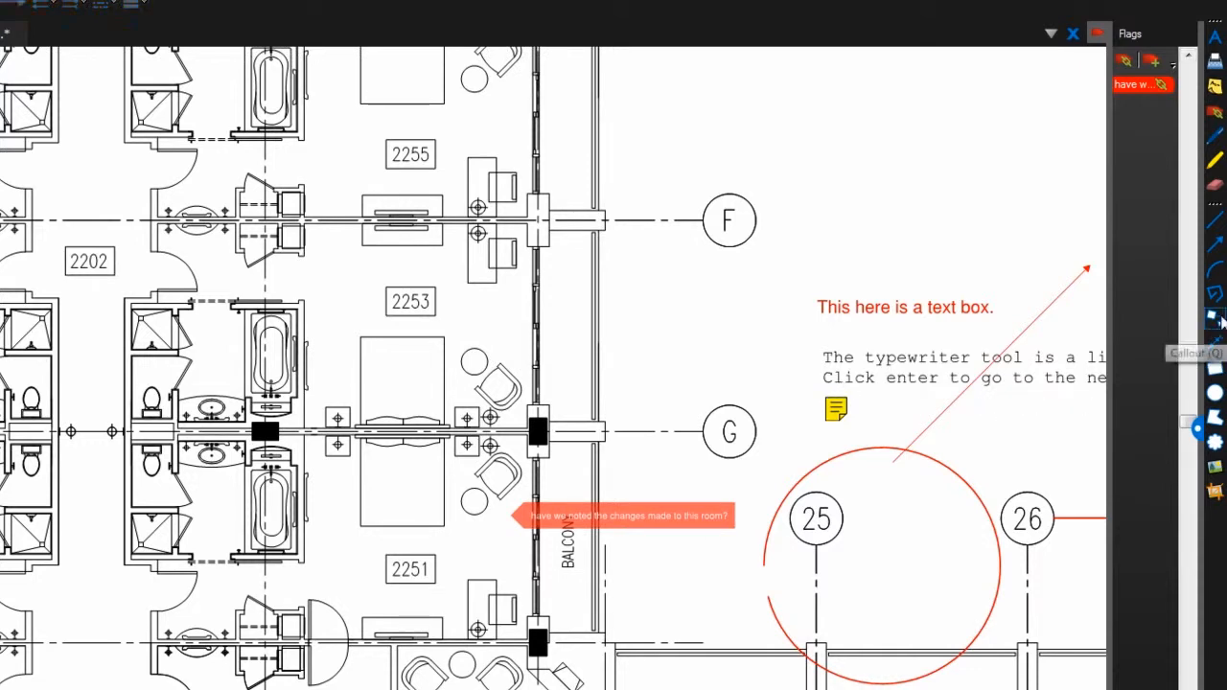
Point a callout at the chairs in room 2253 asking 'what color will the chairs be?', then reposition it
click(1213, 318)
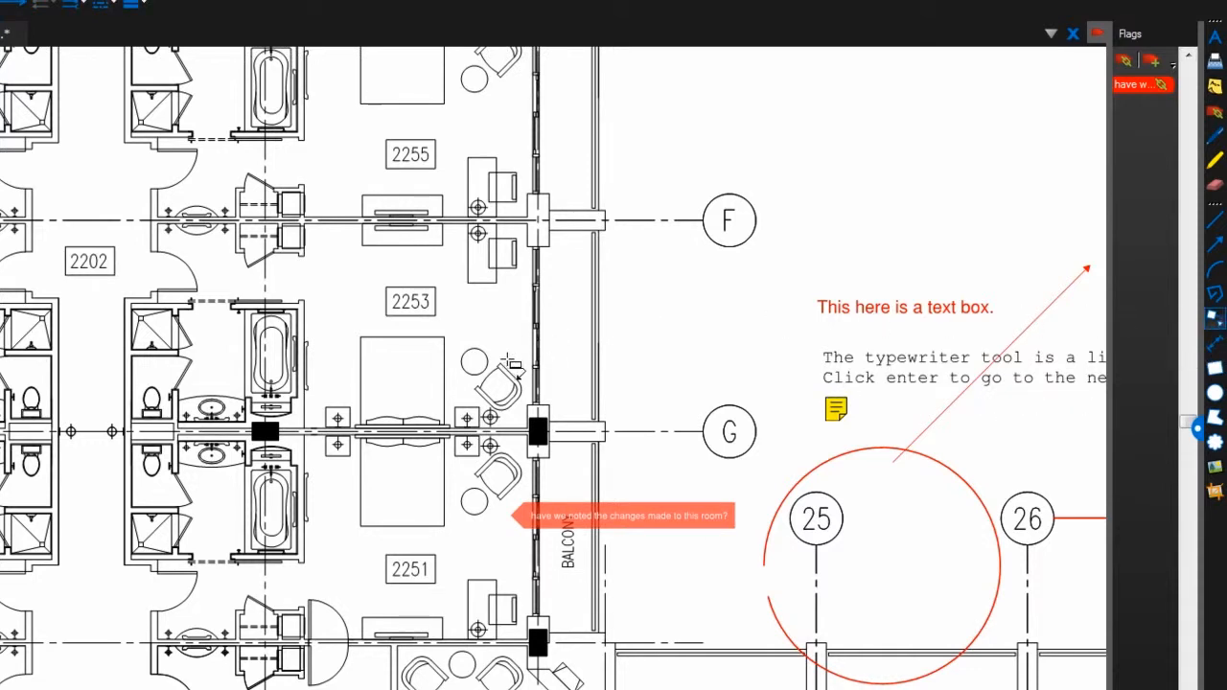
click(508, 359)
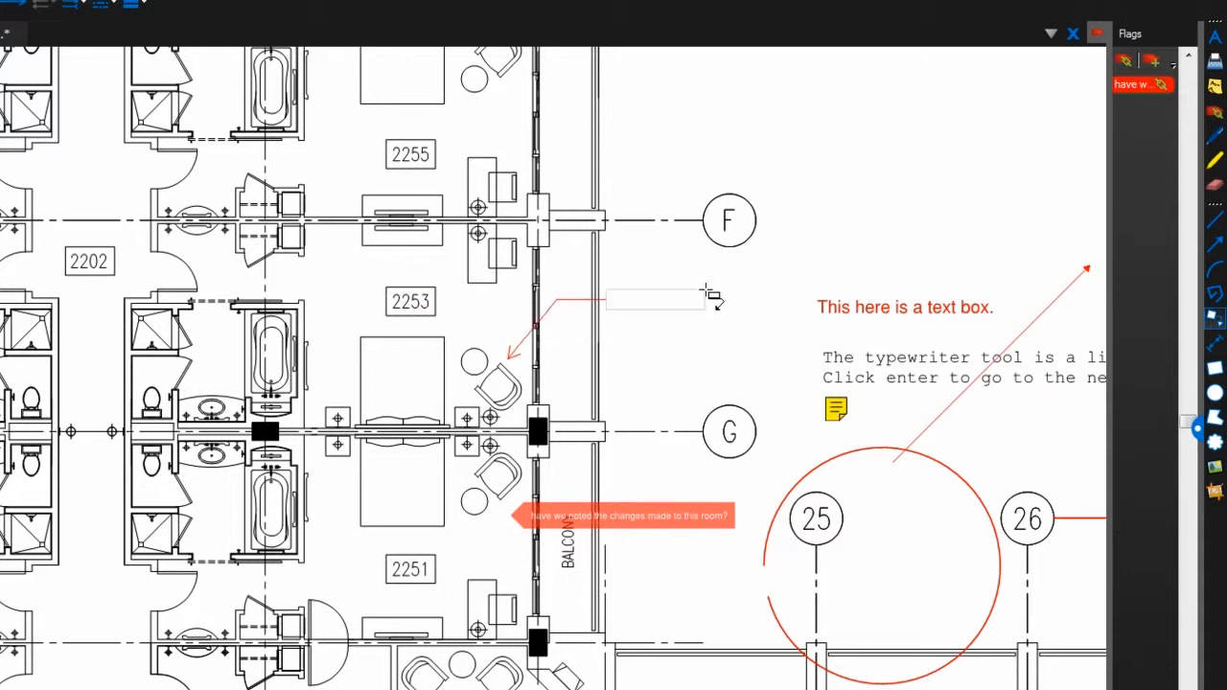
click(706, 293)
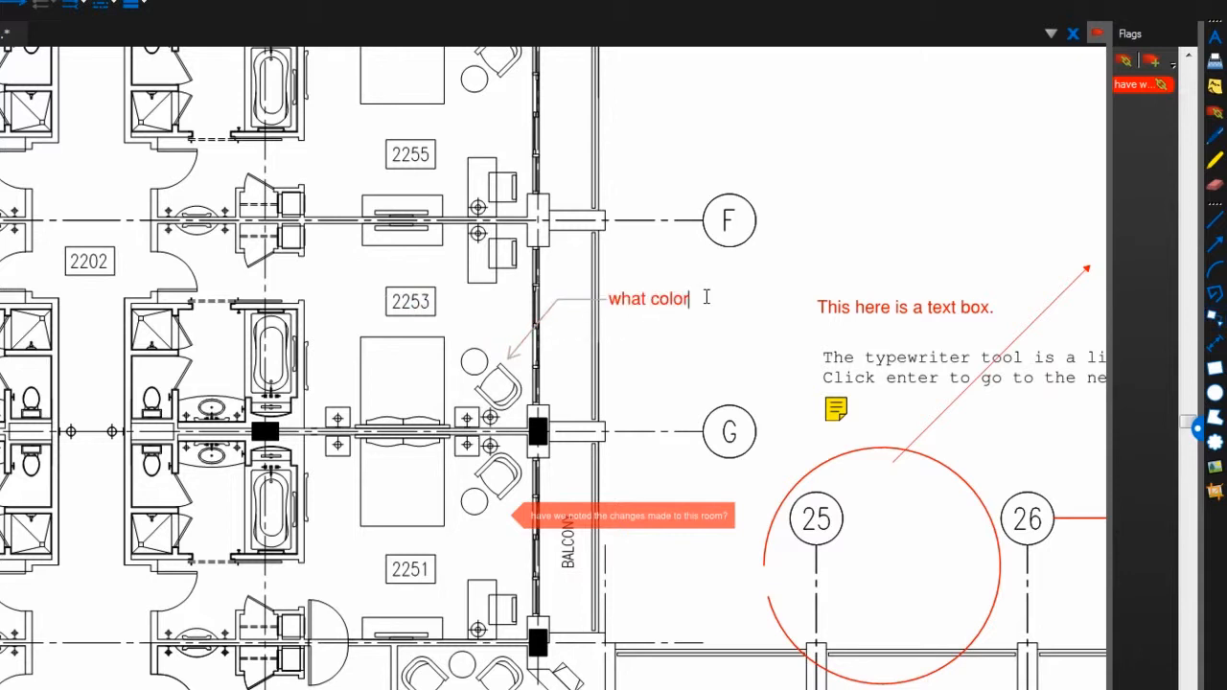
text(what color will the chairs )
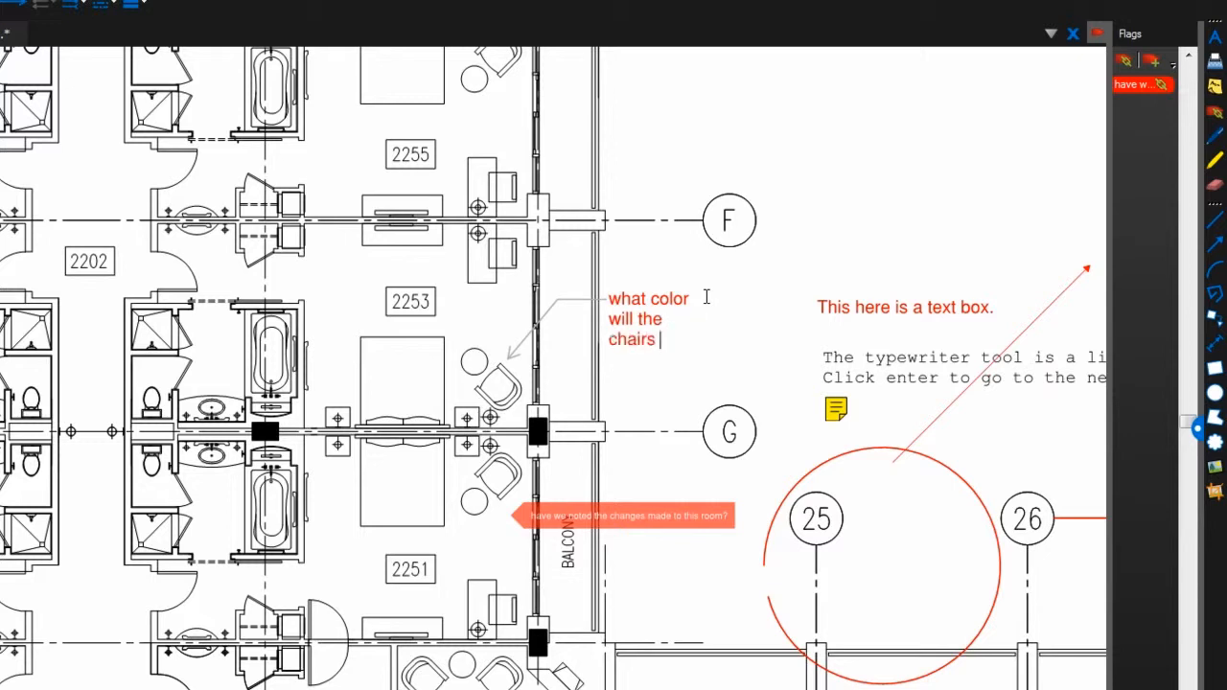
text(be?)
key(Escape)
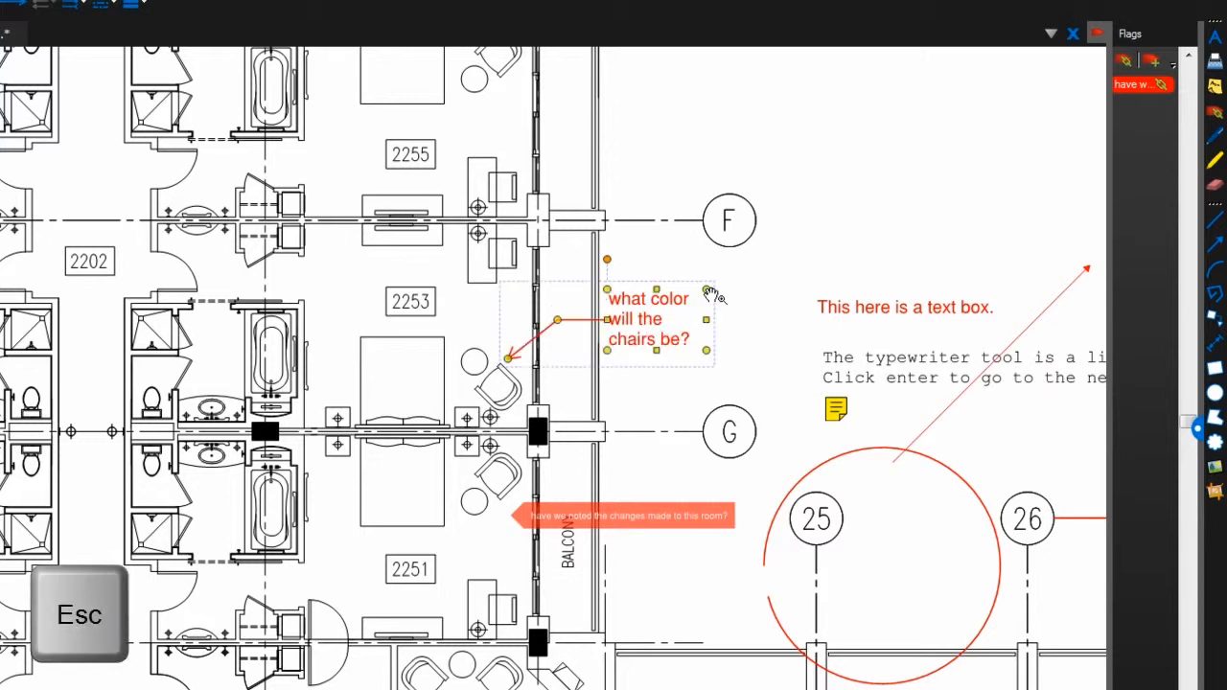
drag(707, 320, 540, 267)
drag(471, 247, 381, 277)
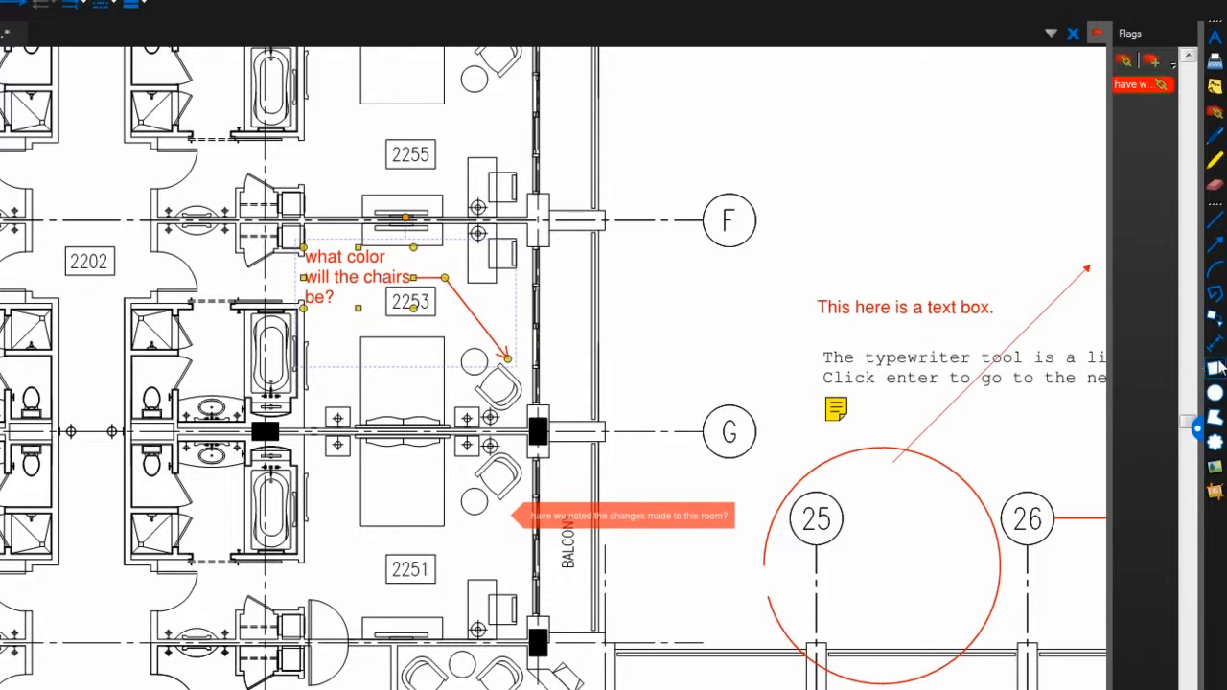
click(1220, 349)
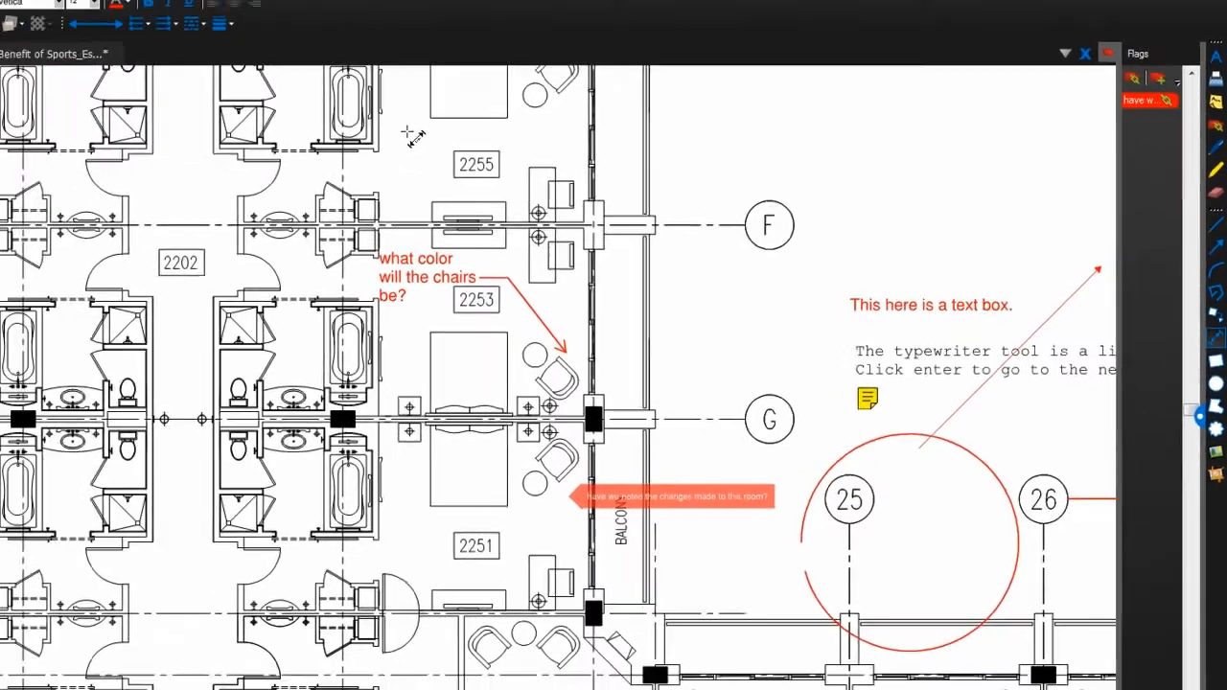
Pan to room 2202 and draw a hallway dimension line labelled 'what is final length of hallway?'
drag(325, 119, 351, 359)
drag(615, 335, 689, 362)
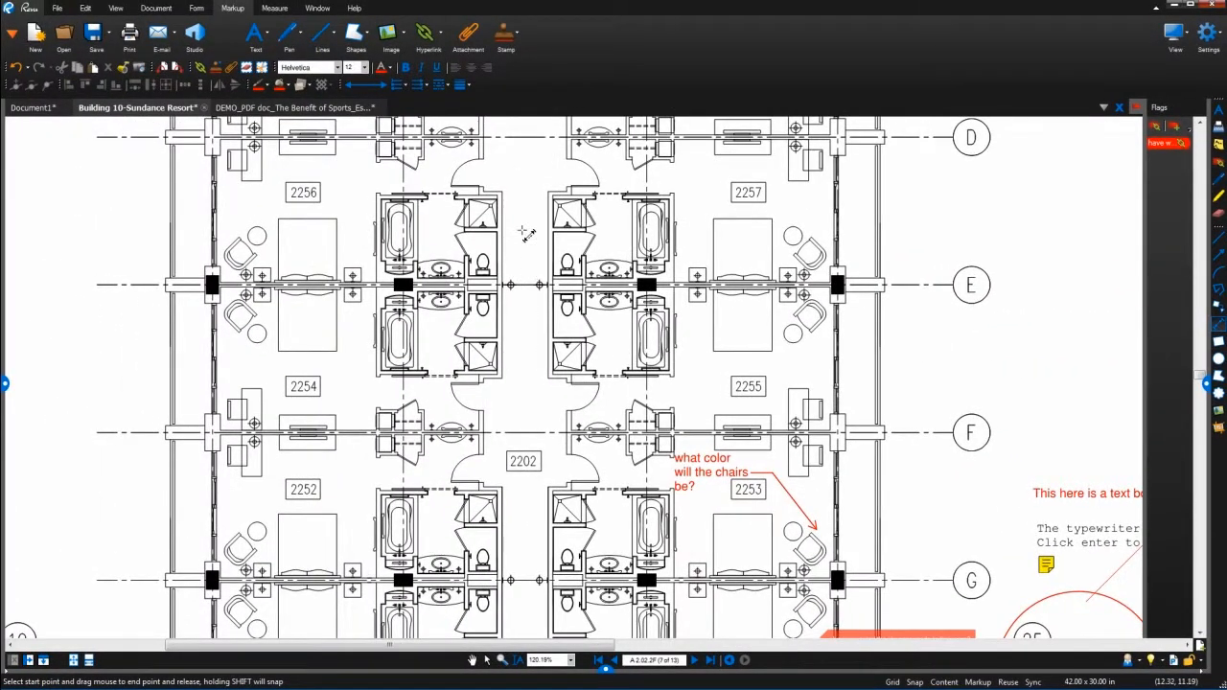
drag(526, 240, 524, 524)
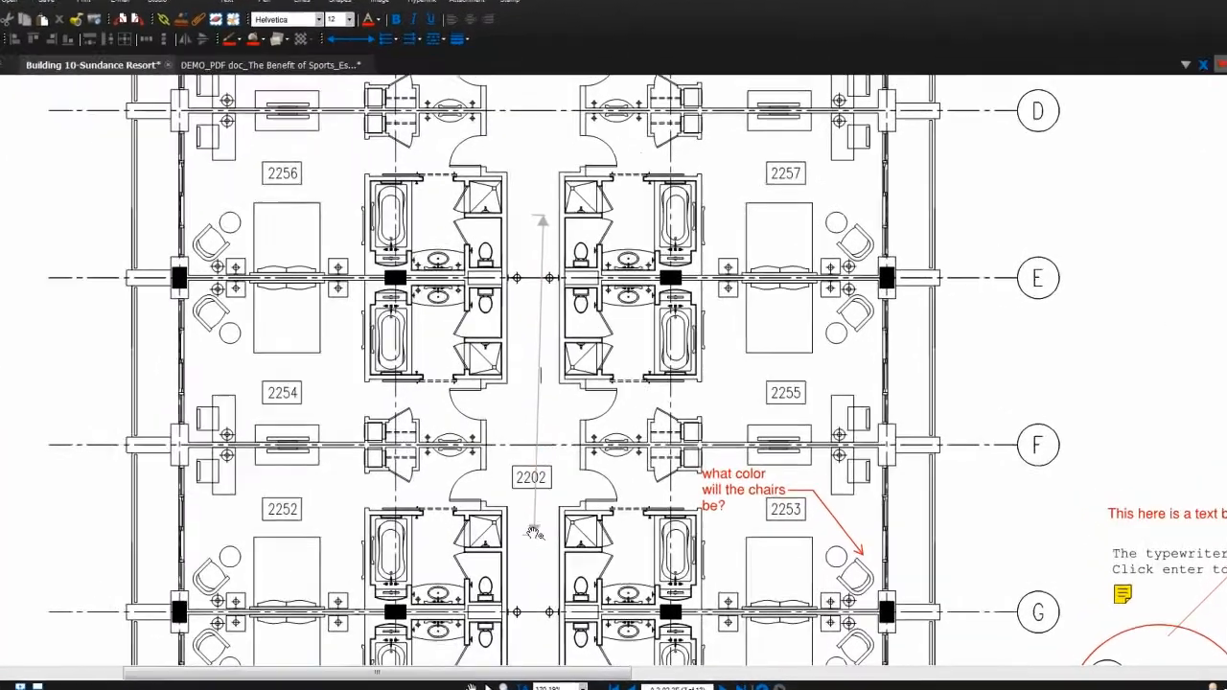
text(what is final)
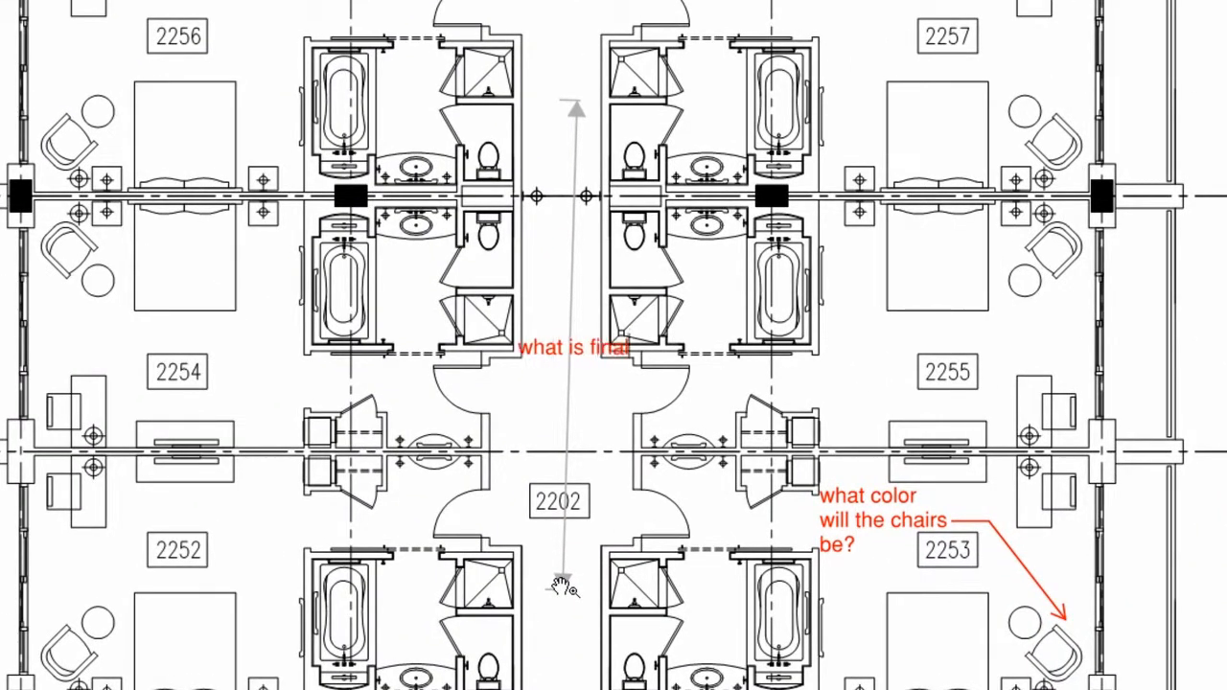
text( length of hallway?)
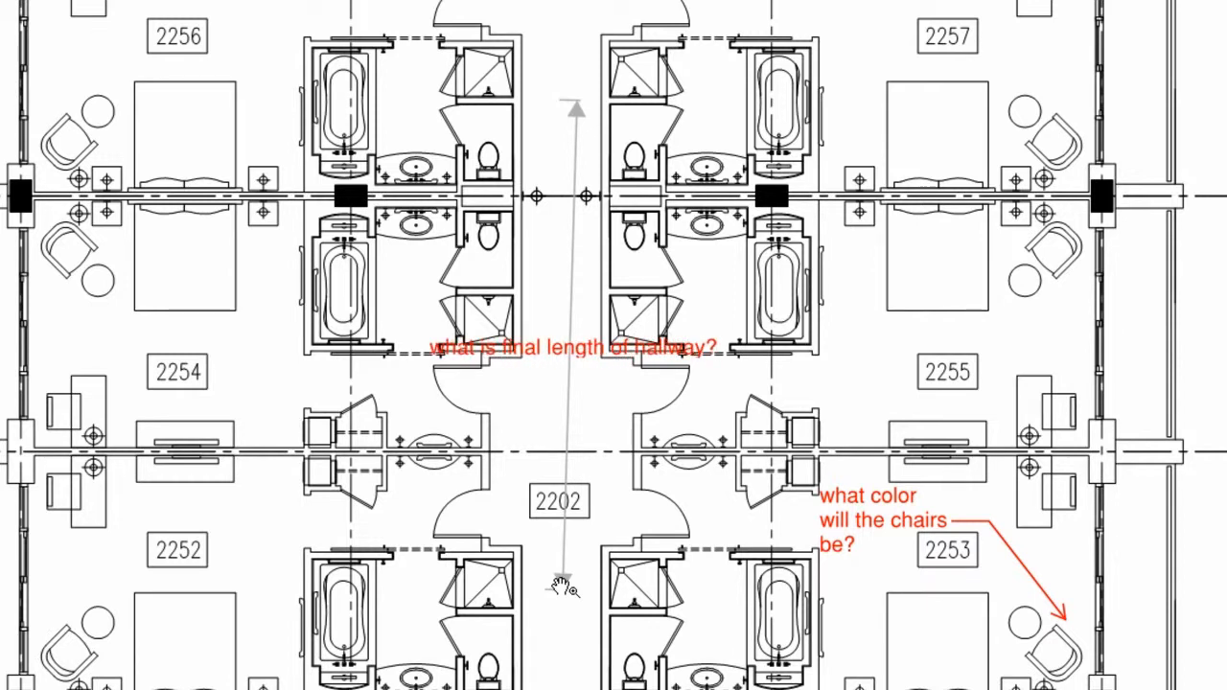
key(Escape)
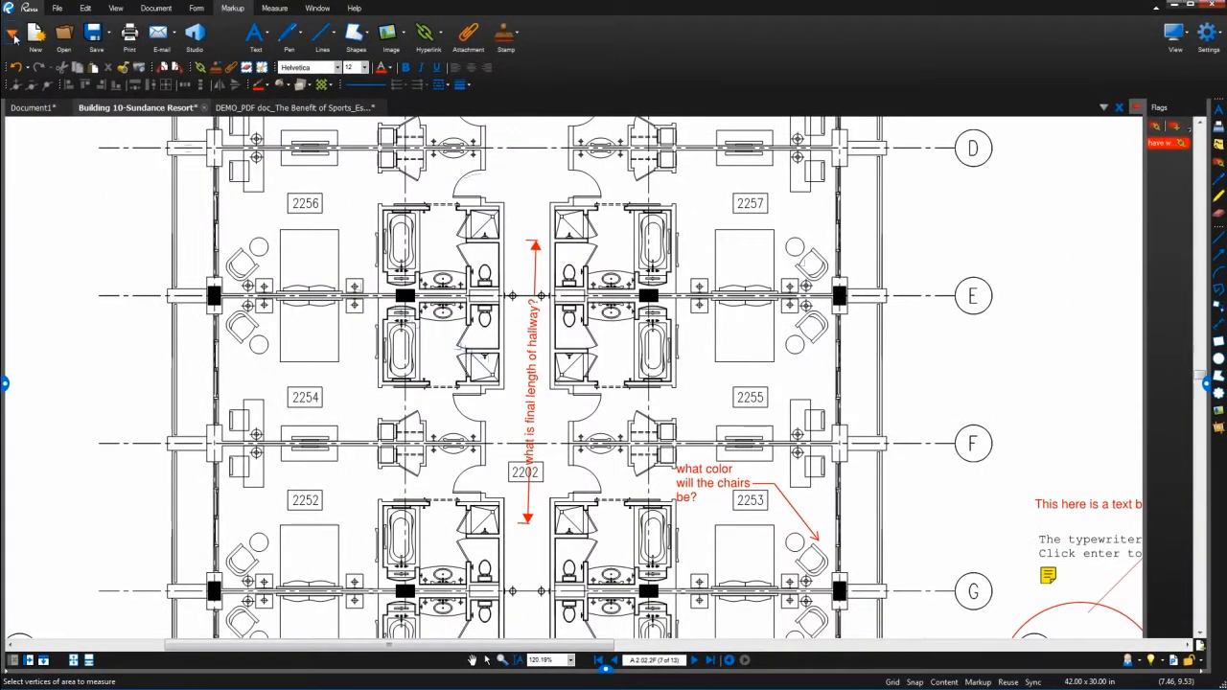
Trace room 2257 with a Perimeter/Area measurement from the Measurements panel, labelling 81 sf
click(14, 37)
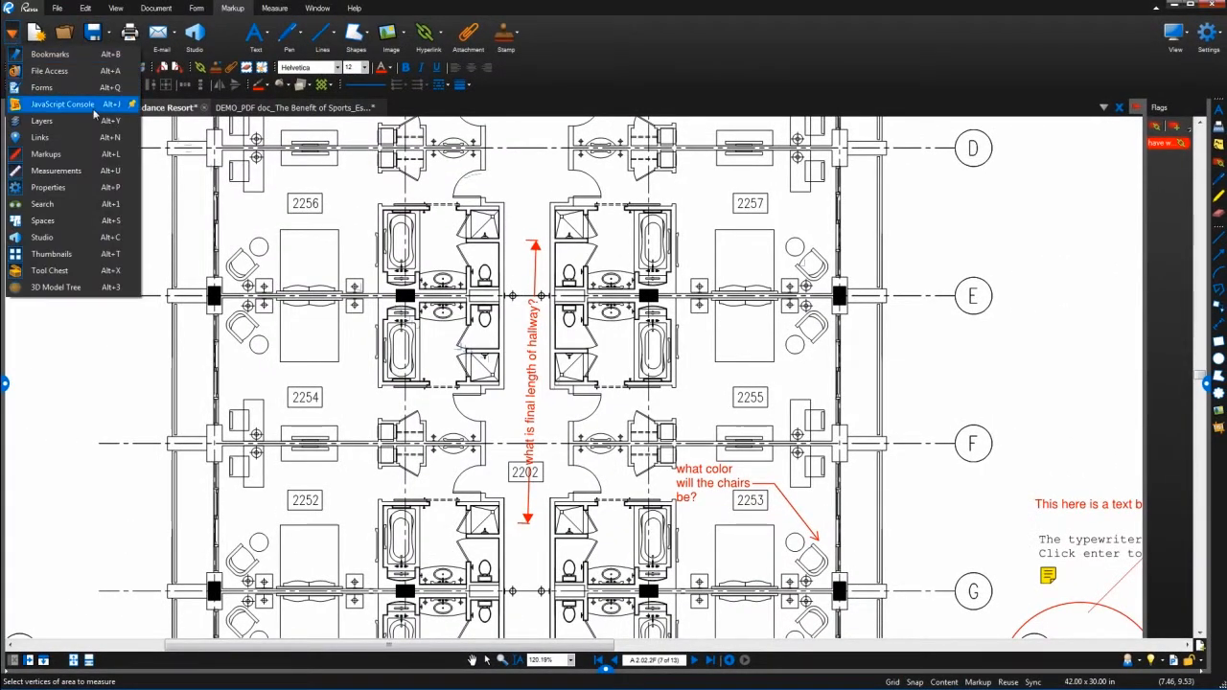
click(105, 172)
click(274, 8)
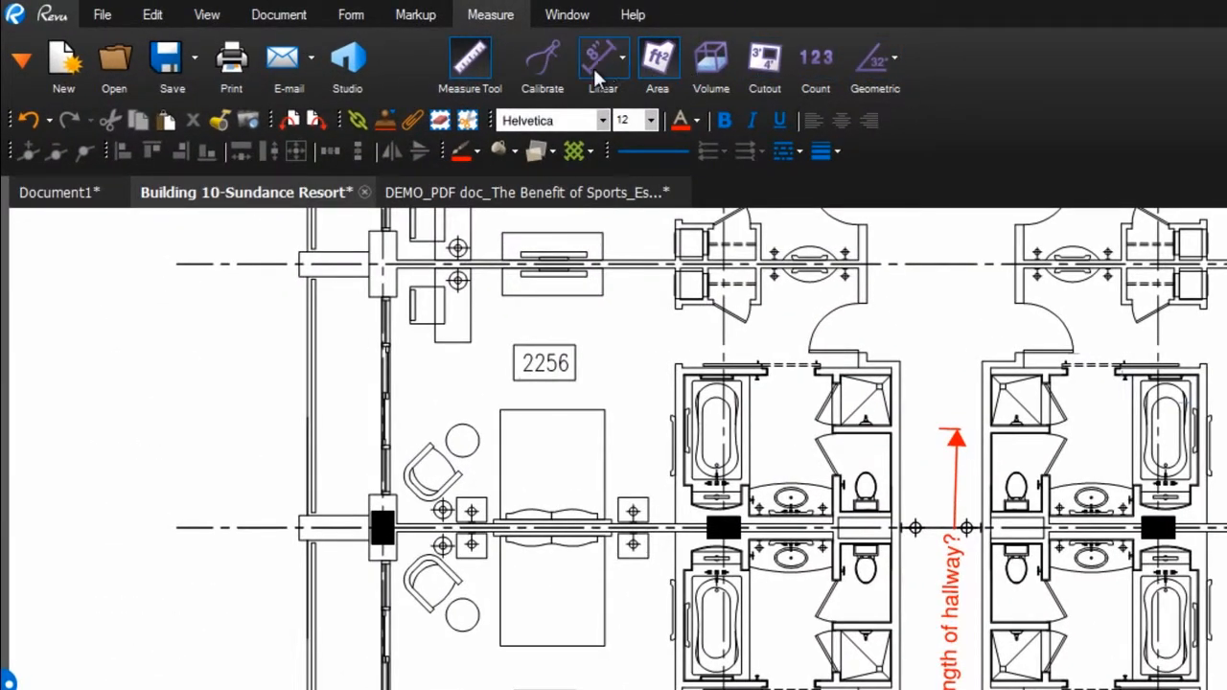
click(601, 63)
click(605, 67)
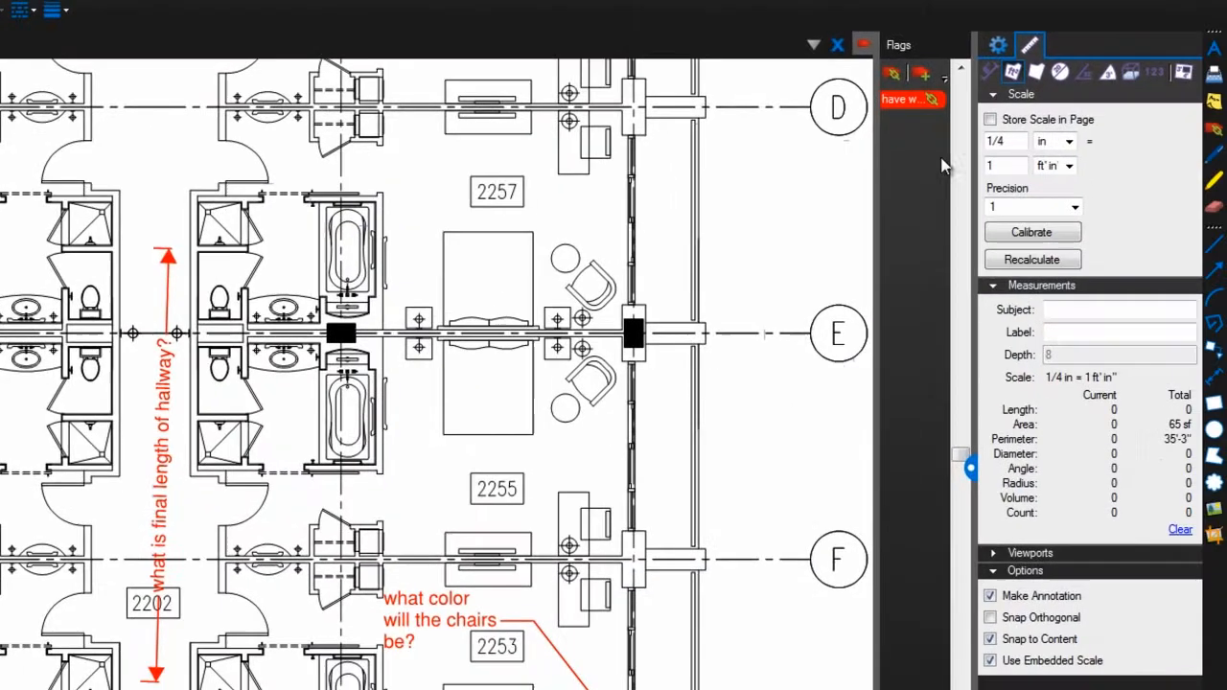
click(1034, 80)
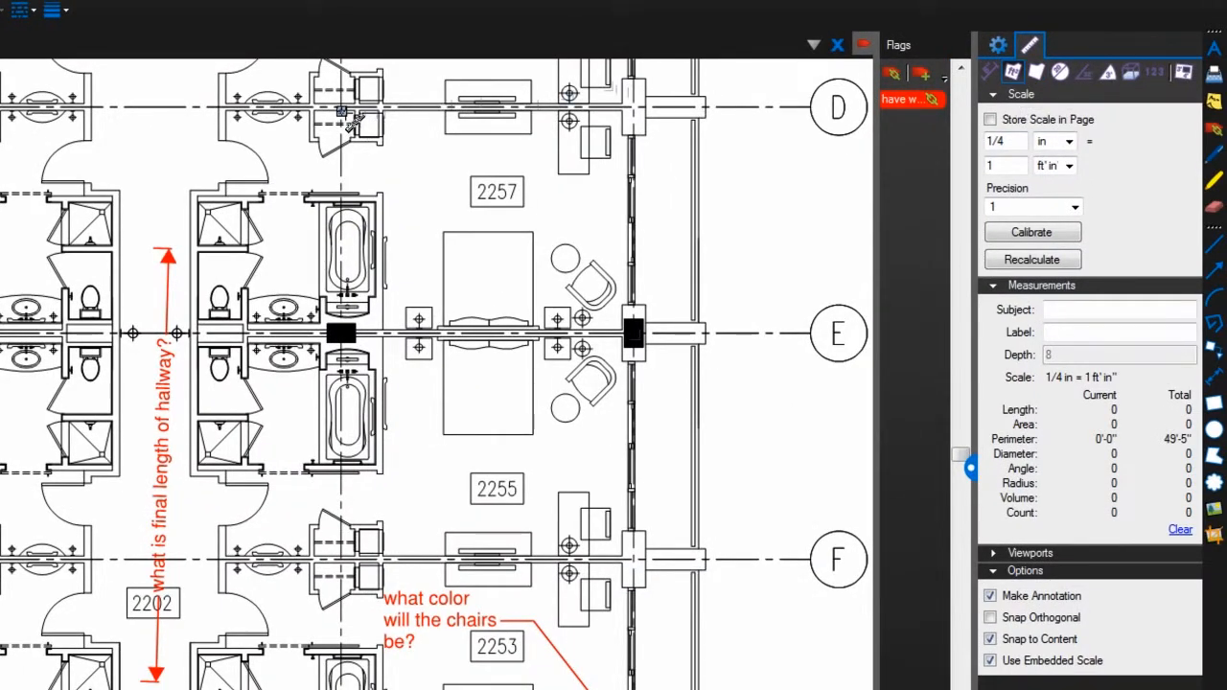
drag(341, 111, 634, 335)
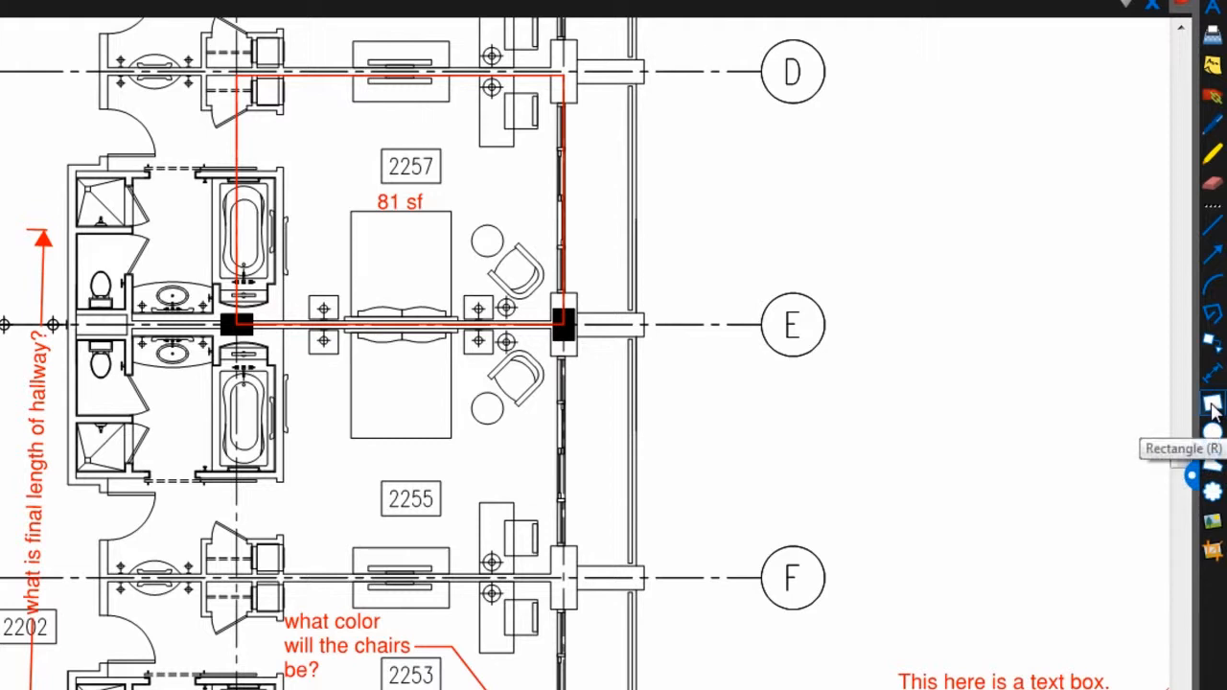
Draw a red rectangle beside grid bubble D and a red ellipse below bubble E
click(1213, 408)
drag(683, 138, 902, 269)
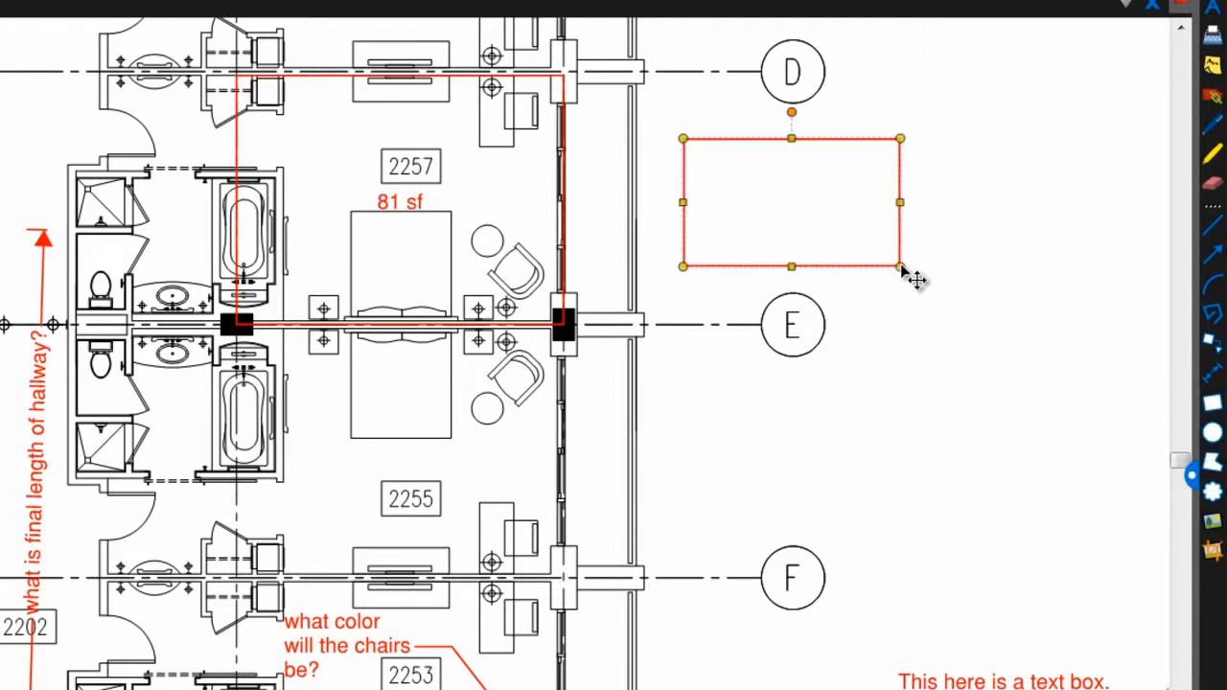
click(1213, 434)
drag(677, 367, 904, 492)
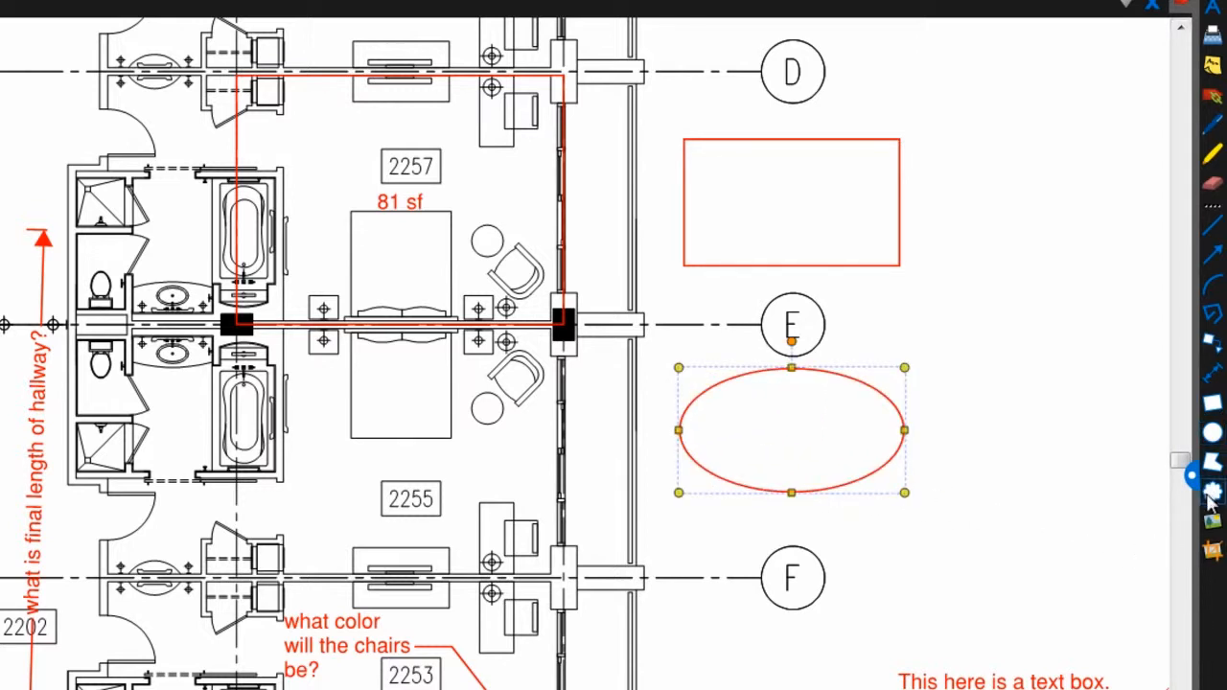
Draw and skew a trial four-sided shape right of bubble E, then delete it
click(1213, 463)
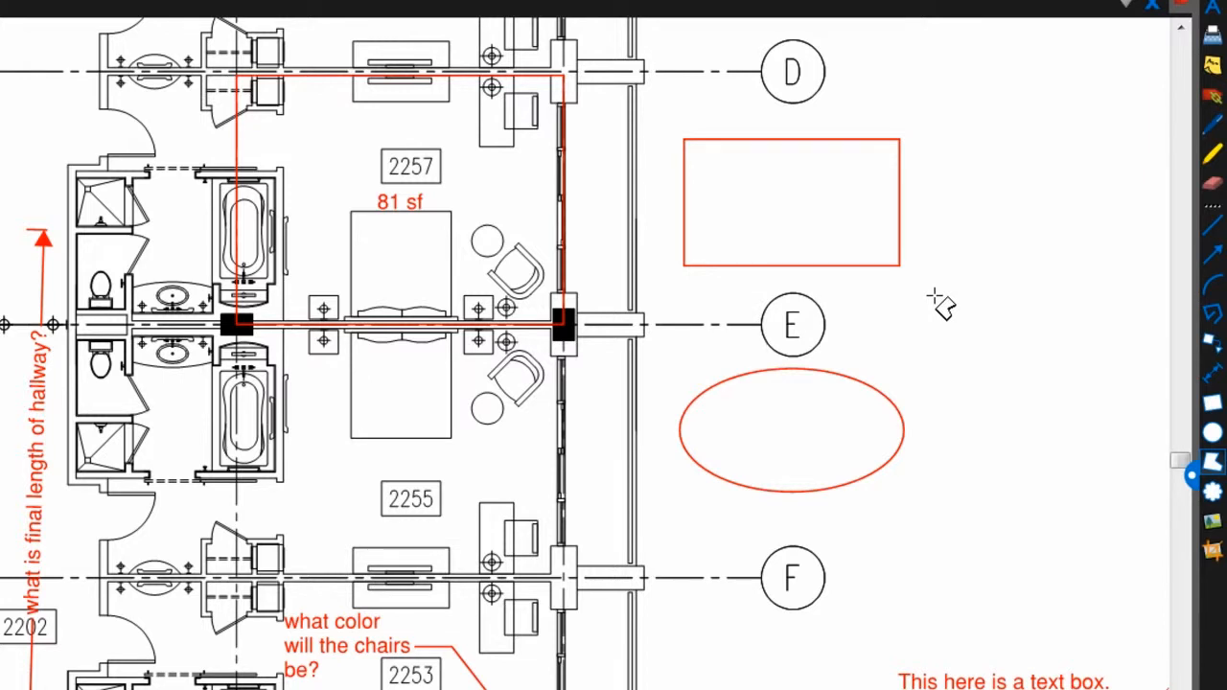
drag(935, 295, 1138, 423)
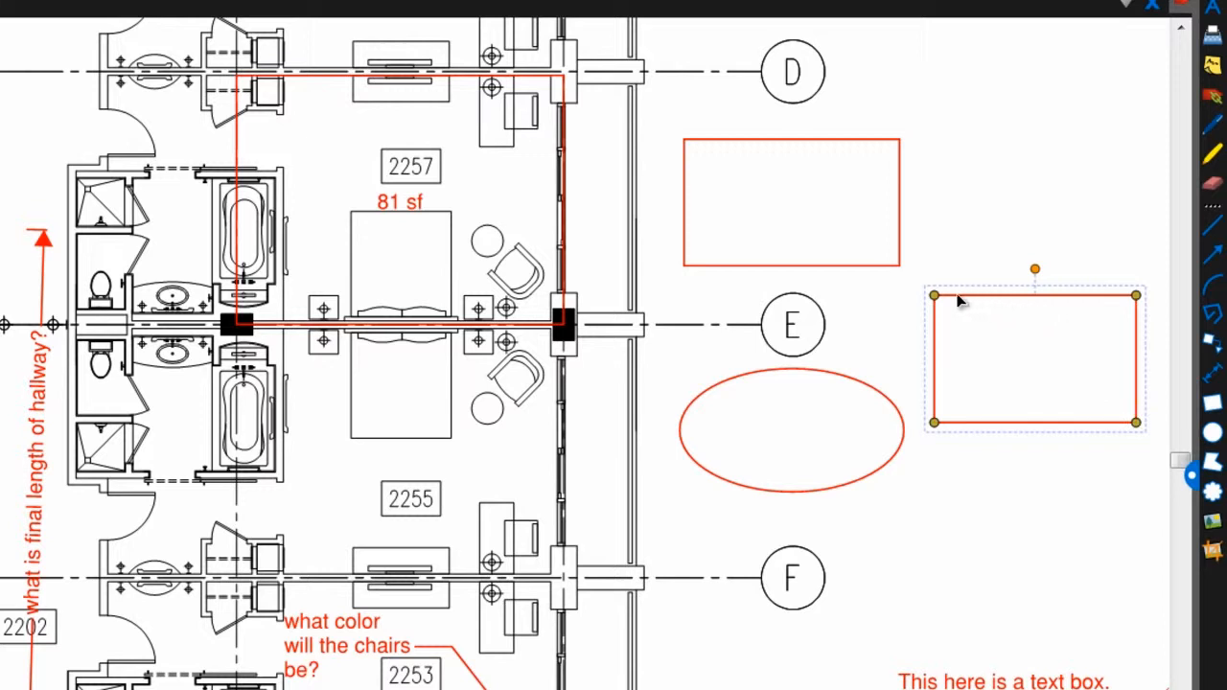
drag(959, 300, 1000, 333)
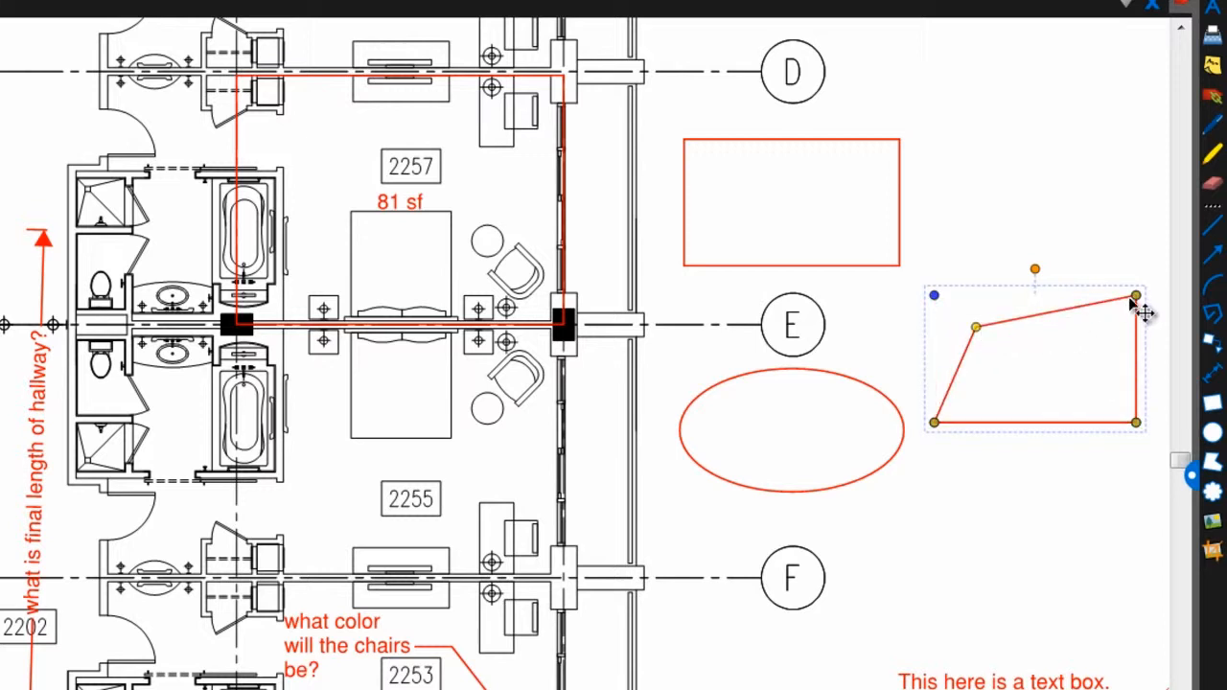
drag(1131, 299, 1078, 353)
key(Delete)
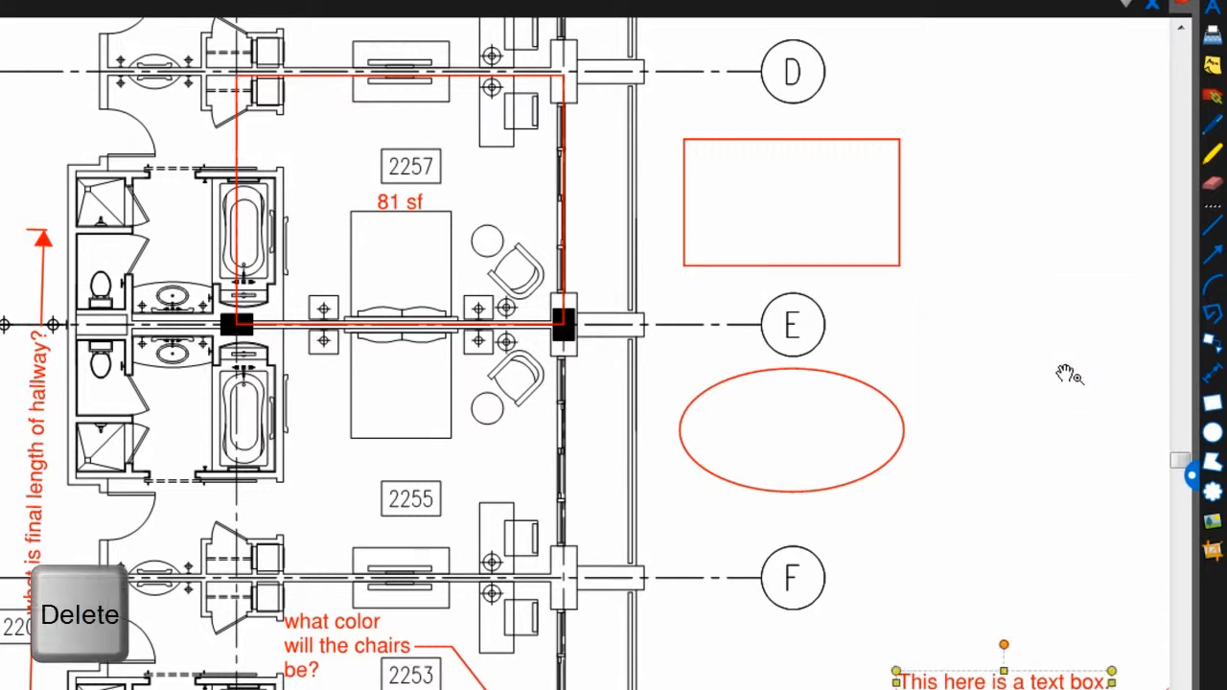
Draw an irregular five-sided red polygon and shift one of its corners right
click(1210, 464)
click(941, 308)
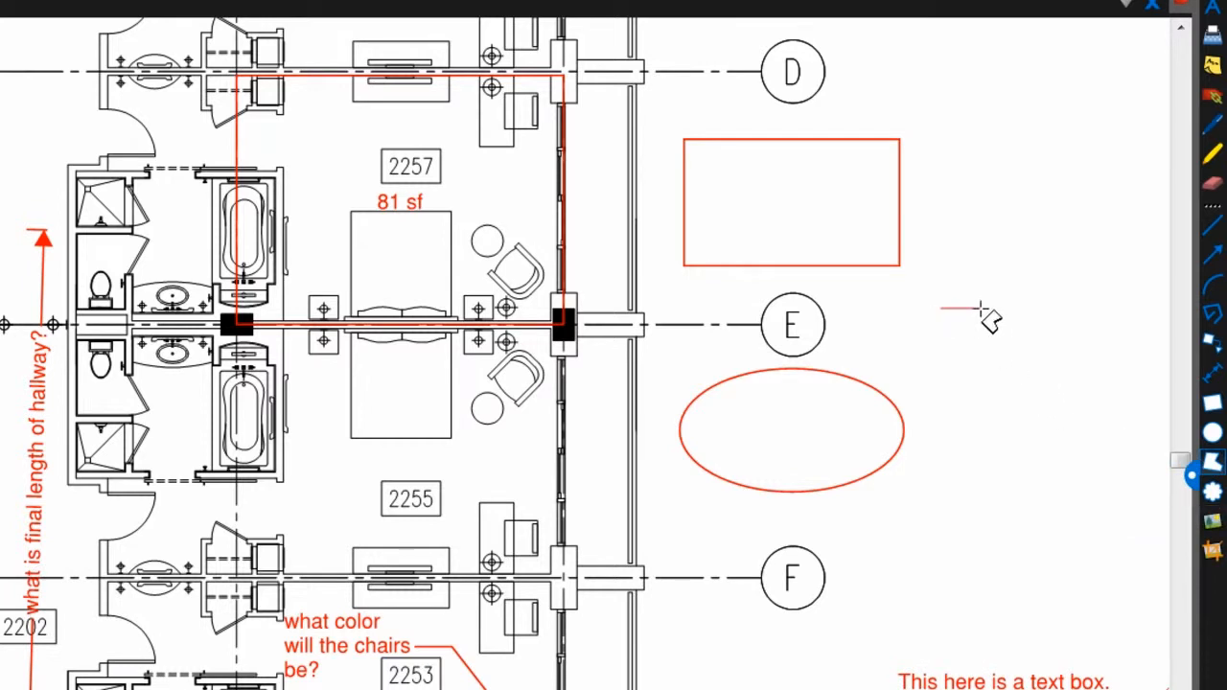
click(1069, 262)
scroll(1146, 369, right, 5)
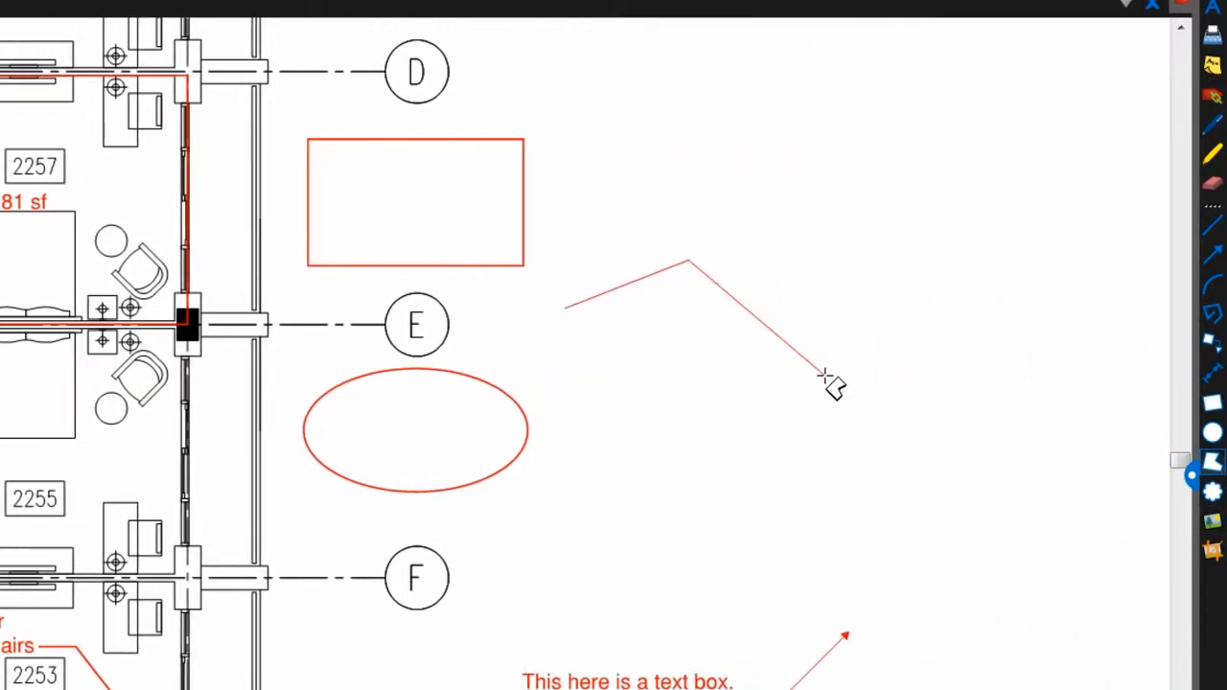
click(824, 375)
click(662, 444)
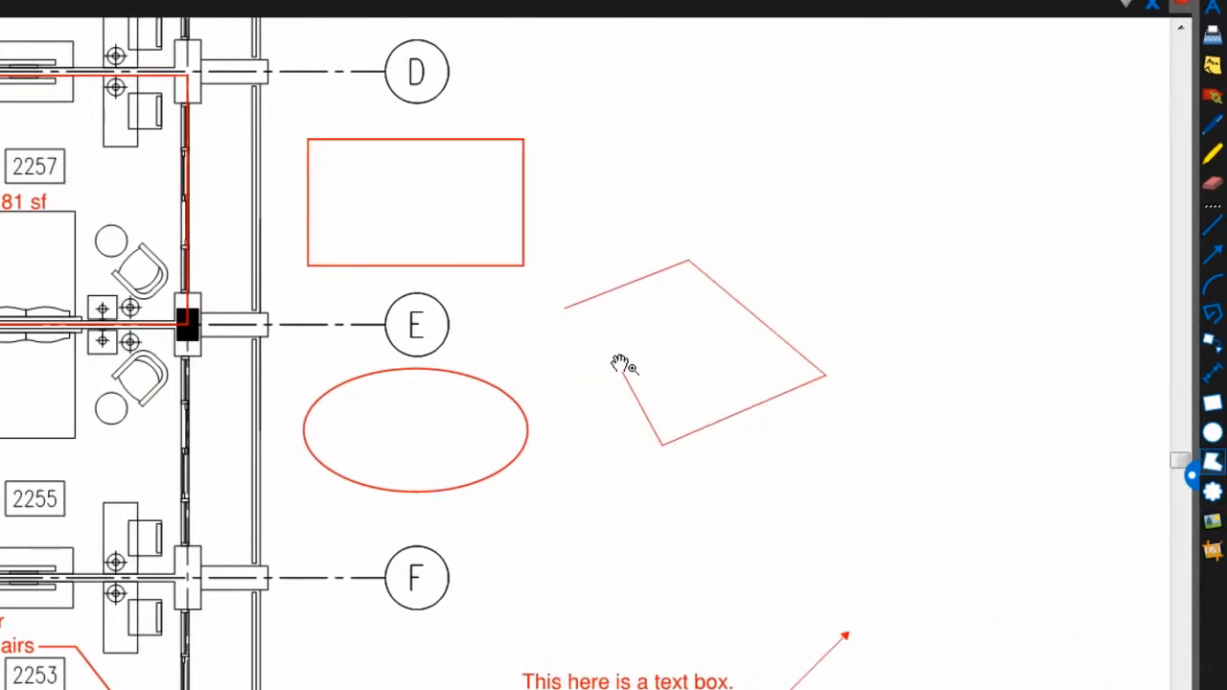
double_click(616, 358)
drag(616, 357, 651, 356)
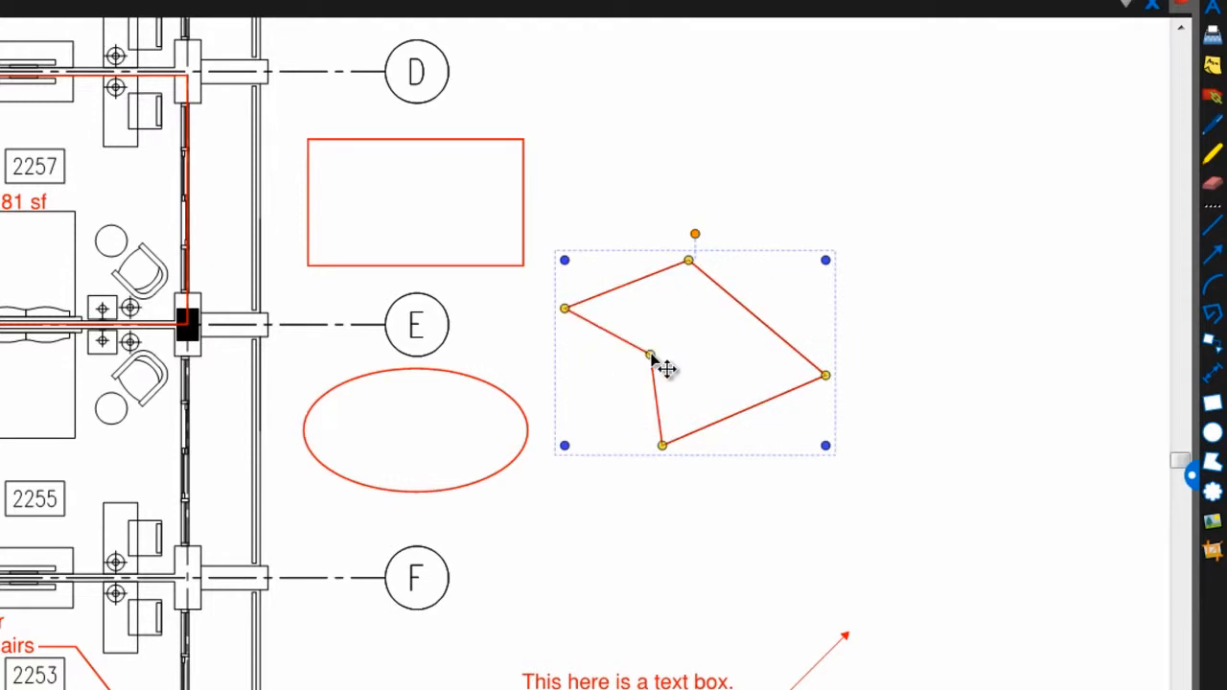
click(1212, 491)
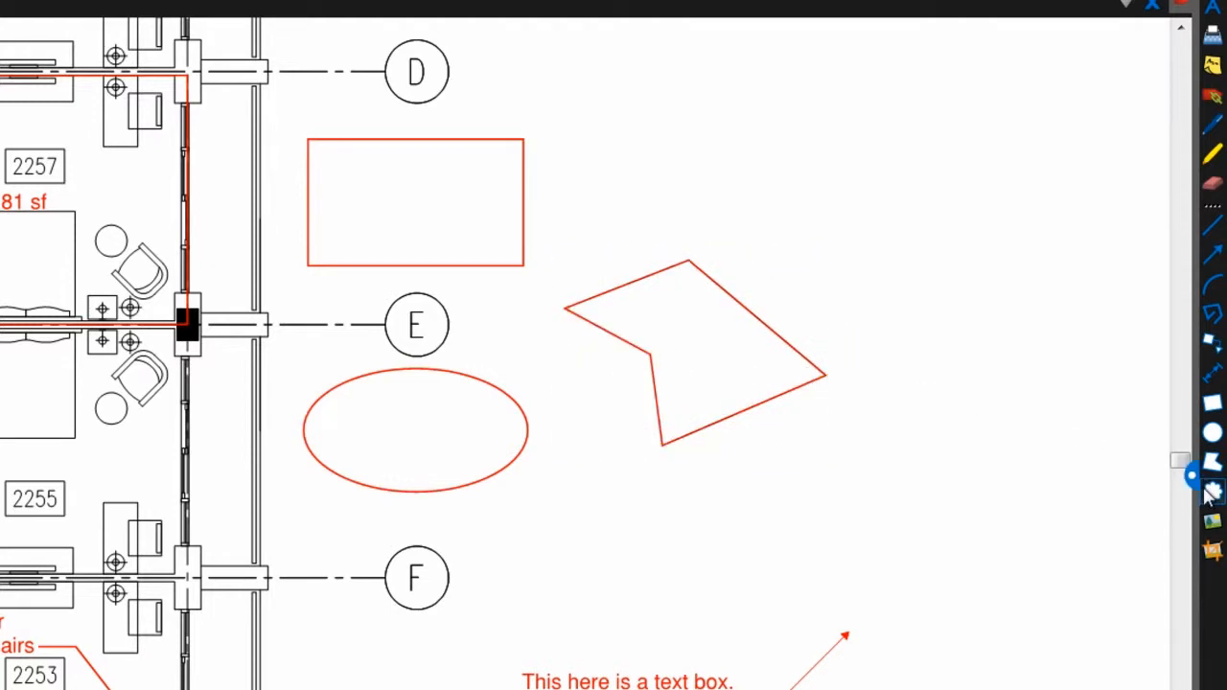
Draw a rectangular revision cloud upper right and a five-point polygon cloud below it
drag(795, 142, 1061, 312)
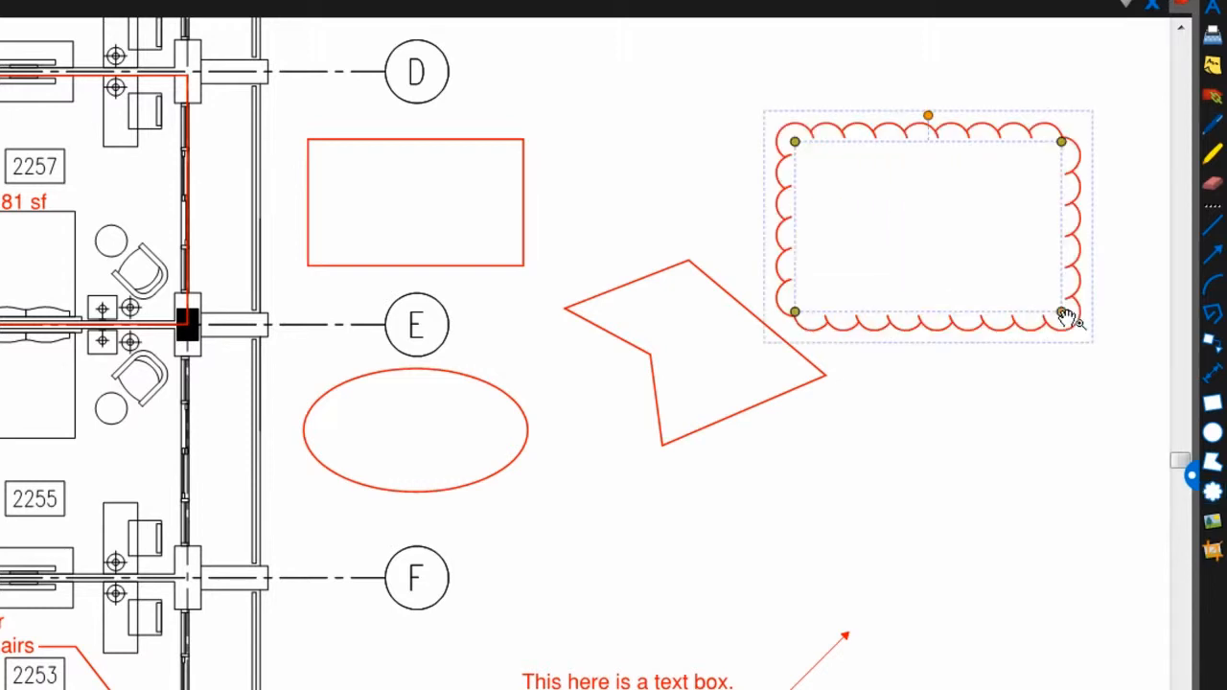
click(1212, 489)
click(905, 439)
click(773, 513)
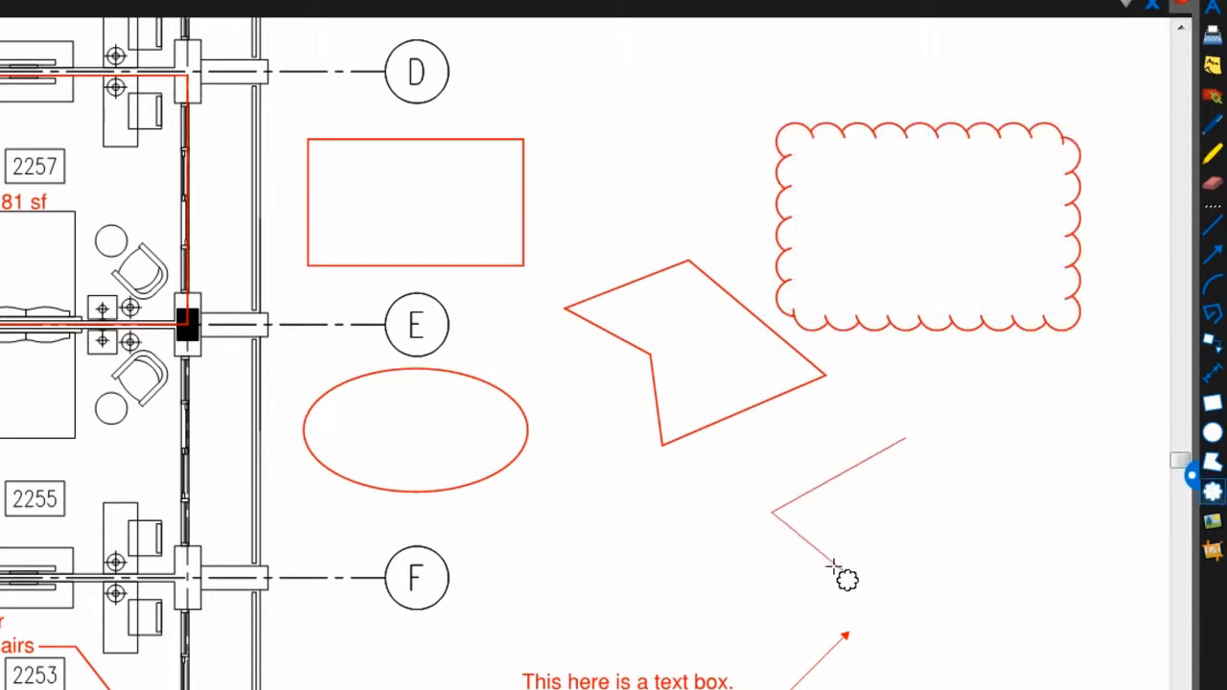
click(899, 649)
click(1099, 646)
double_click(1102, 463)
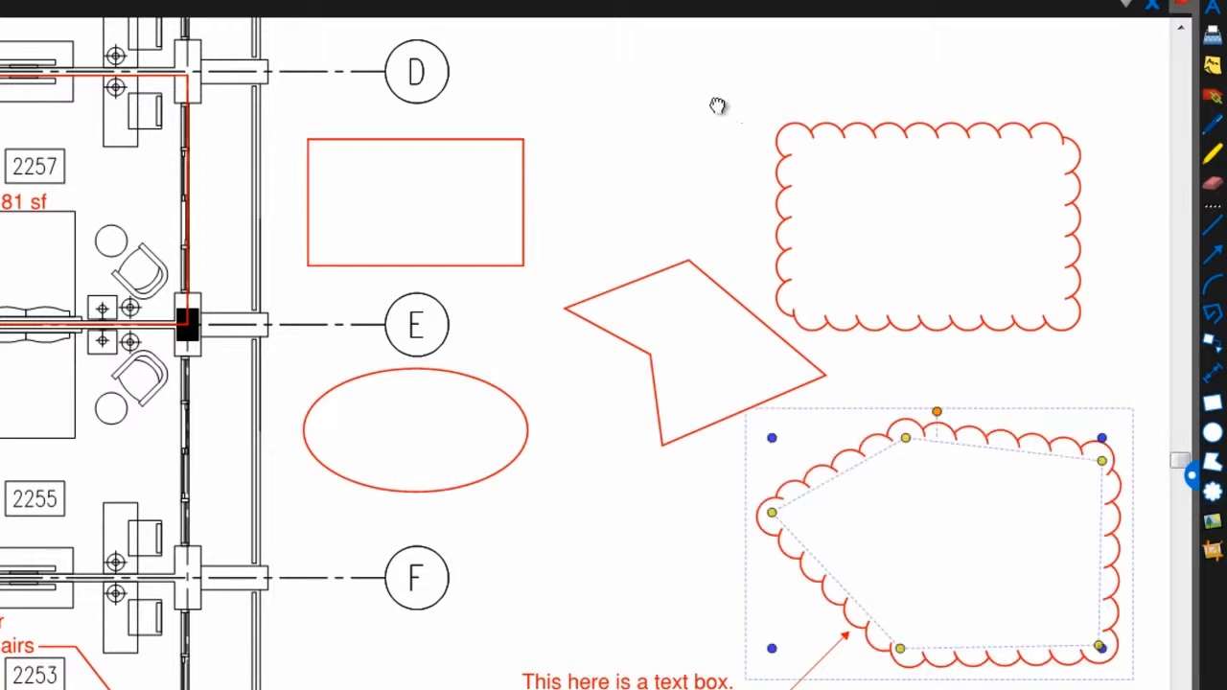
mouse_move(719, 106)
mouse_down()
mouse_move(588, 373)
mouse_move(362, 614)
mouse_move(370, 620)
mouse_up()
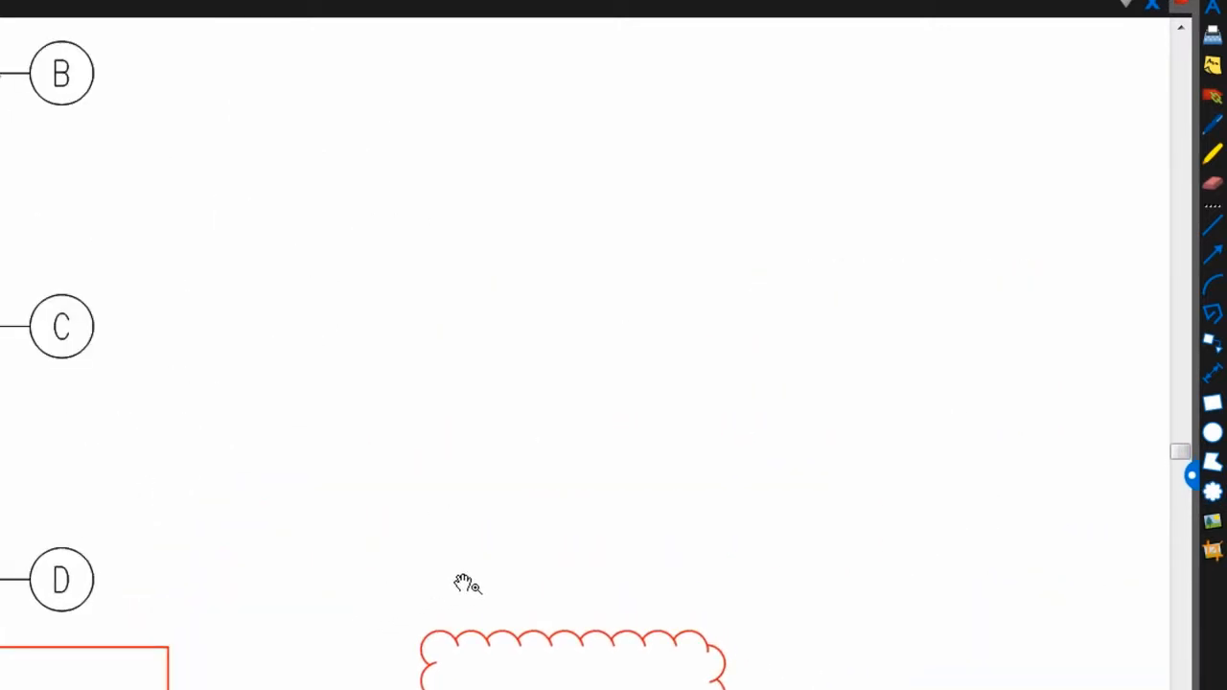
Draw a red square near grid bubble B and a small red circle to its right
click(1213, 404)
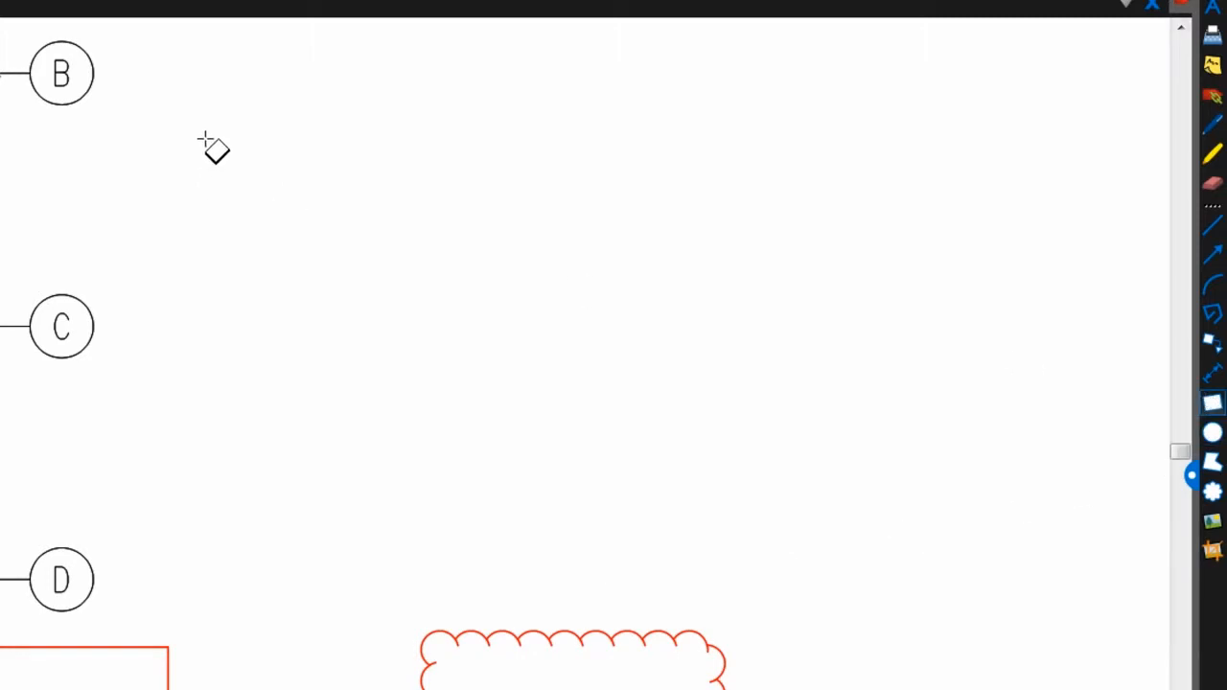
drag(203, 139, 387, 438)
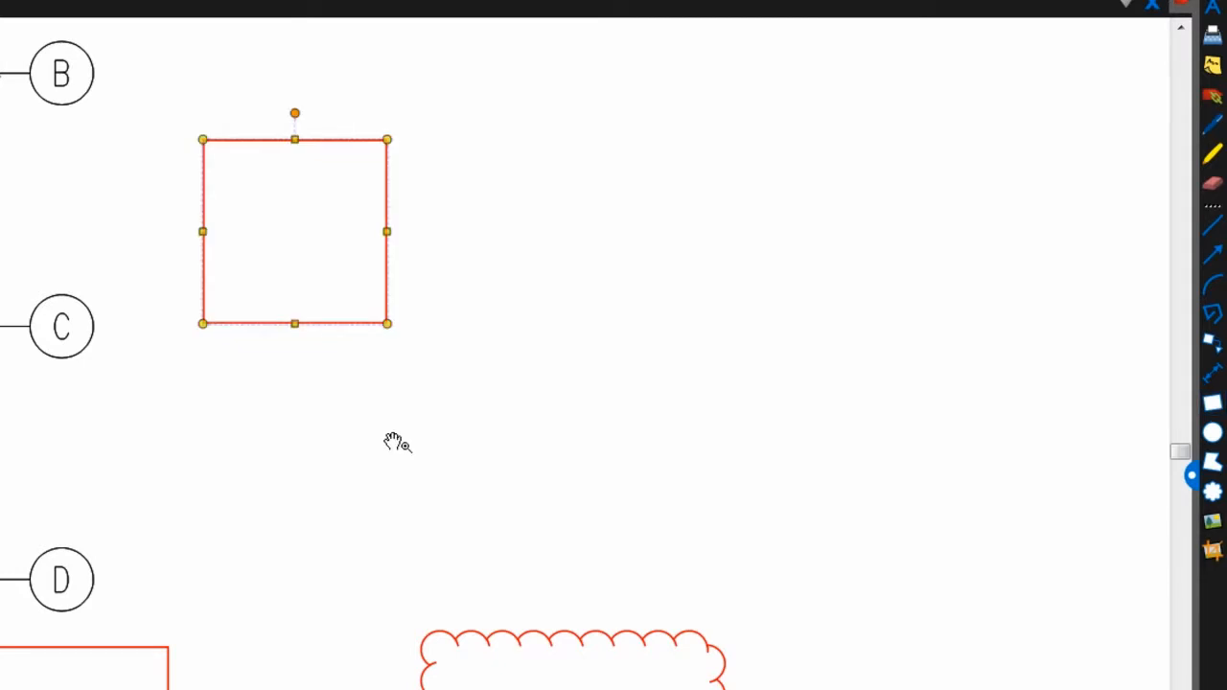
click(1213, 432)
drag(469, 231, 638, 456)
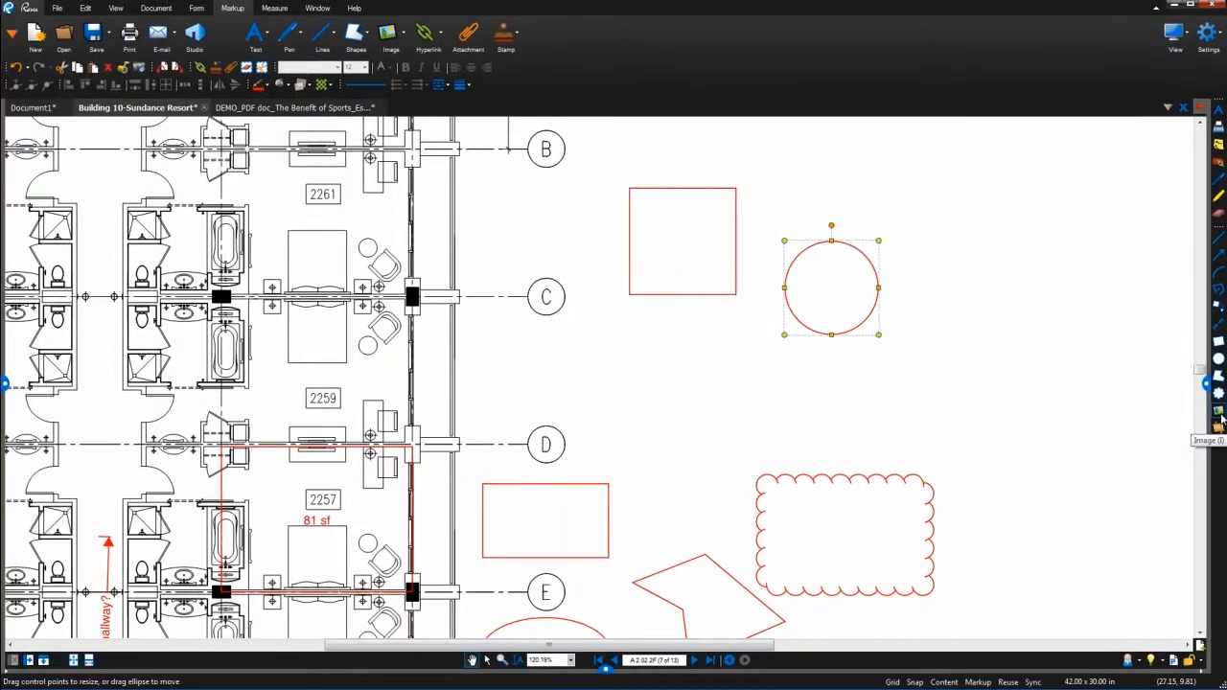
Place WallIssue 003.jpg from the Images folder right of the circle and crop it to the crack
click(1213, 549)
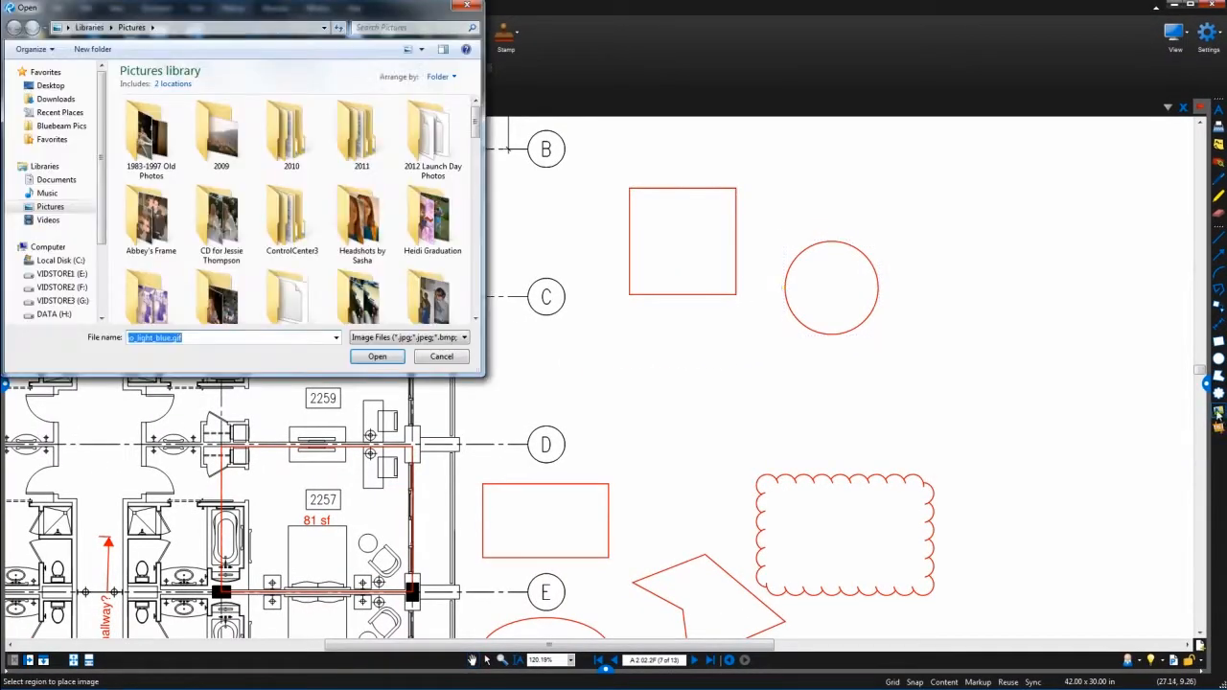
click(229, 27)
key(ctrl+v)
key(Return)
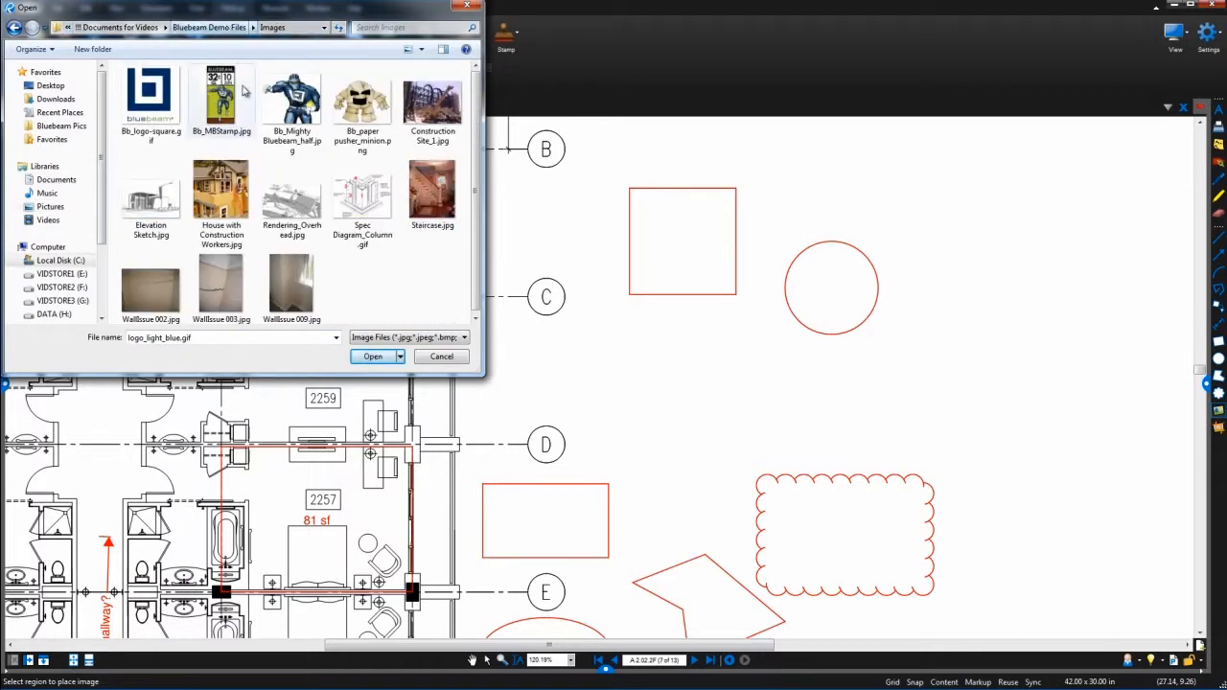
click(240, 301)
double_click(239, 302)
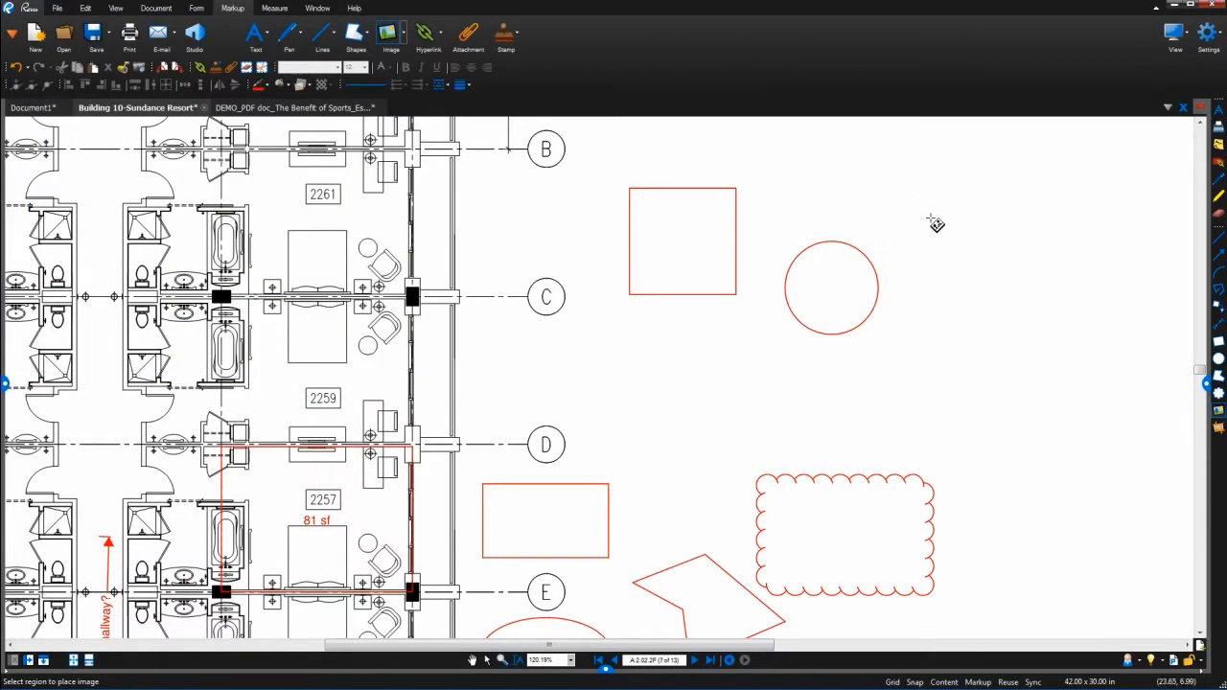
drag(924, 197, 1070, 405)
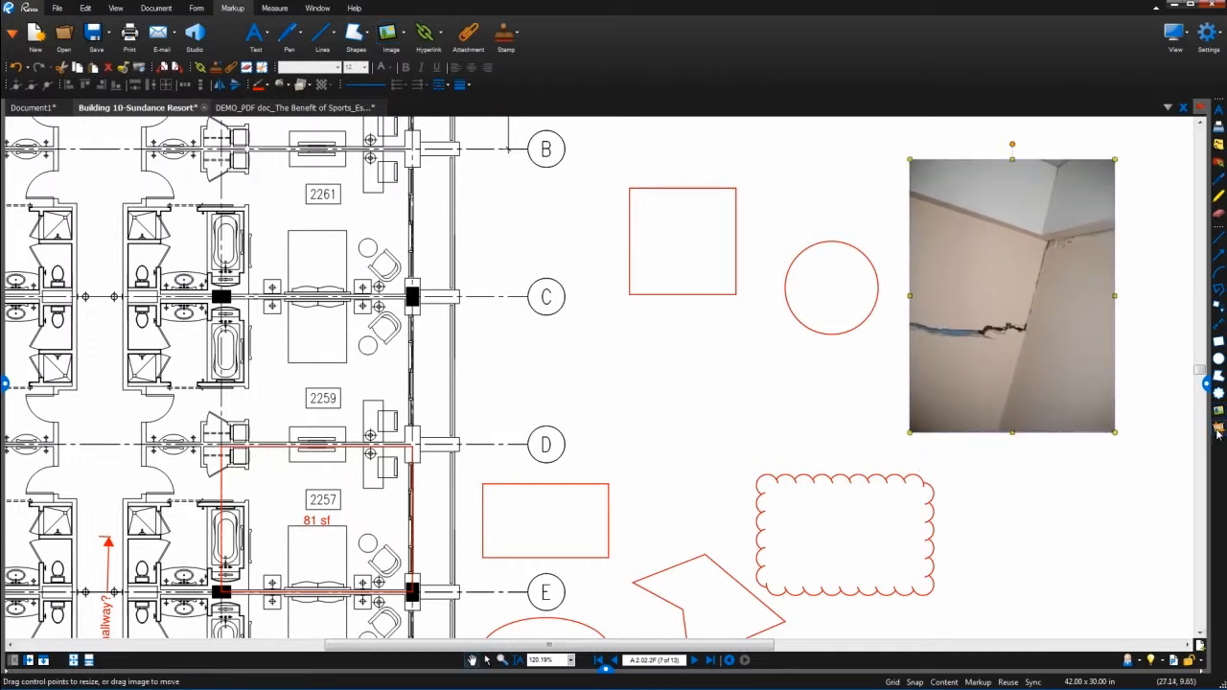
drag(1076, 285, 915, 368)
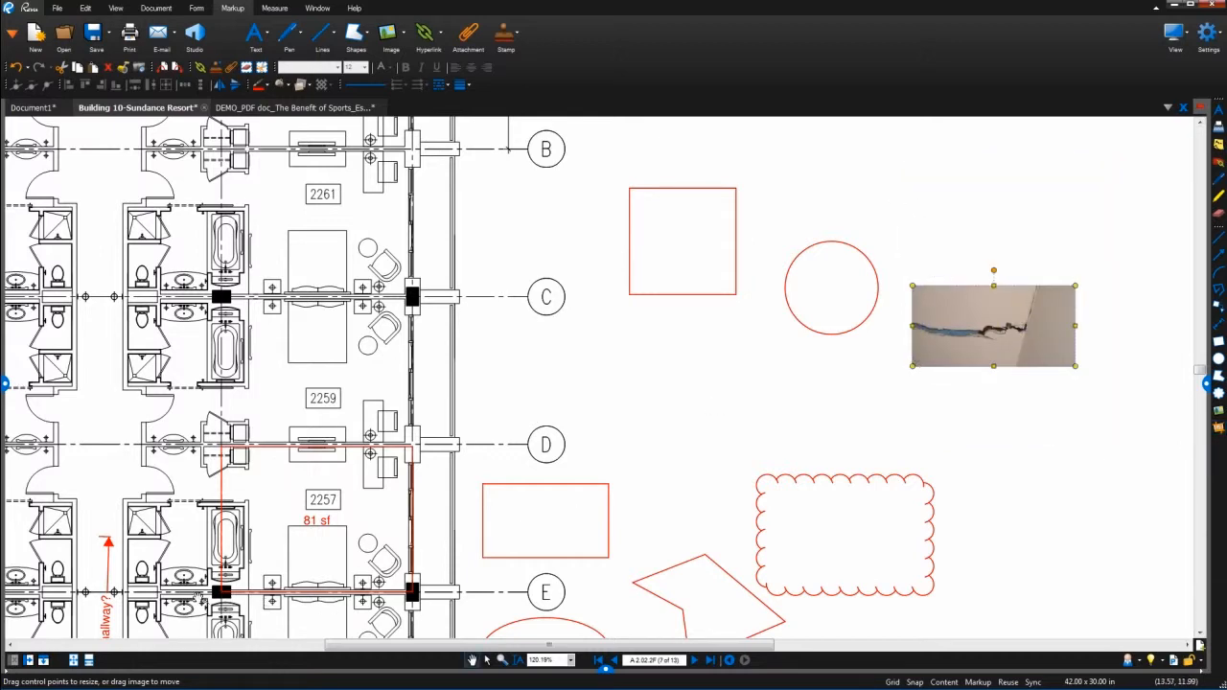
key(ctrl+0)
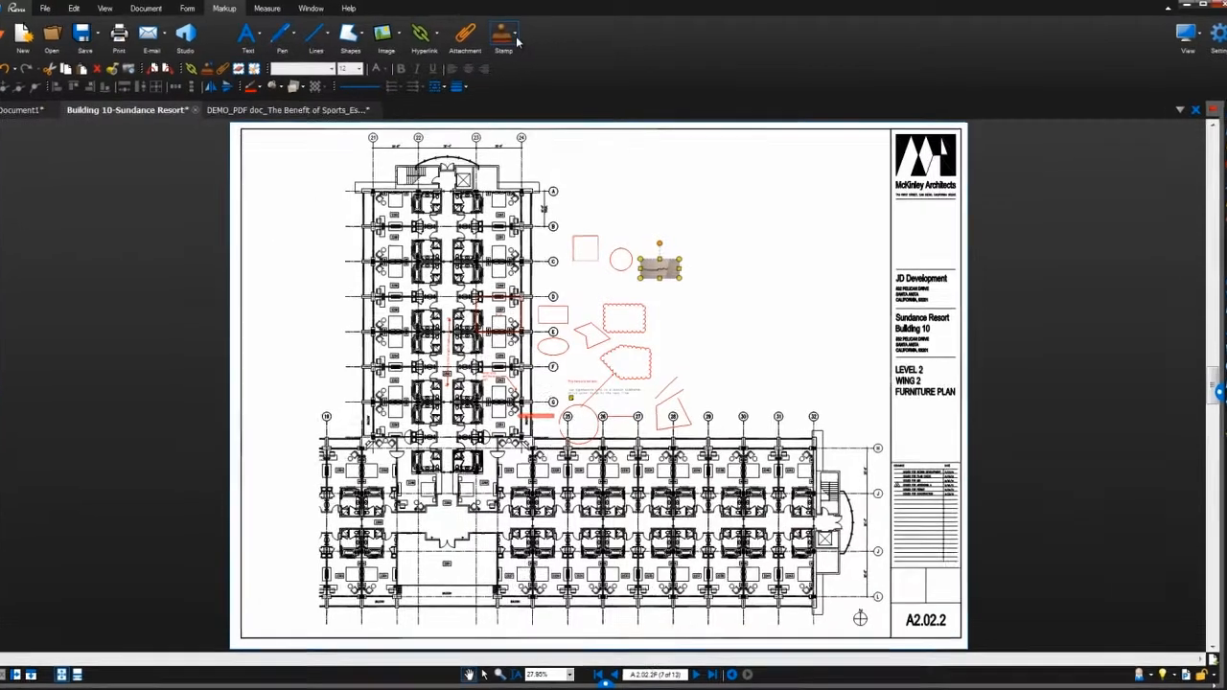
Add an enlarged APPROVED stamp tilted about 30° at the top-left of the drawing
click(518, 36)
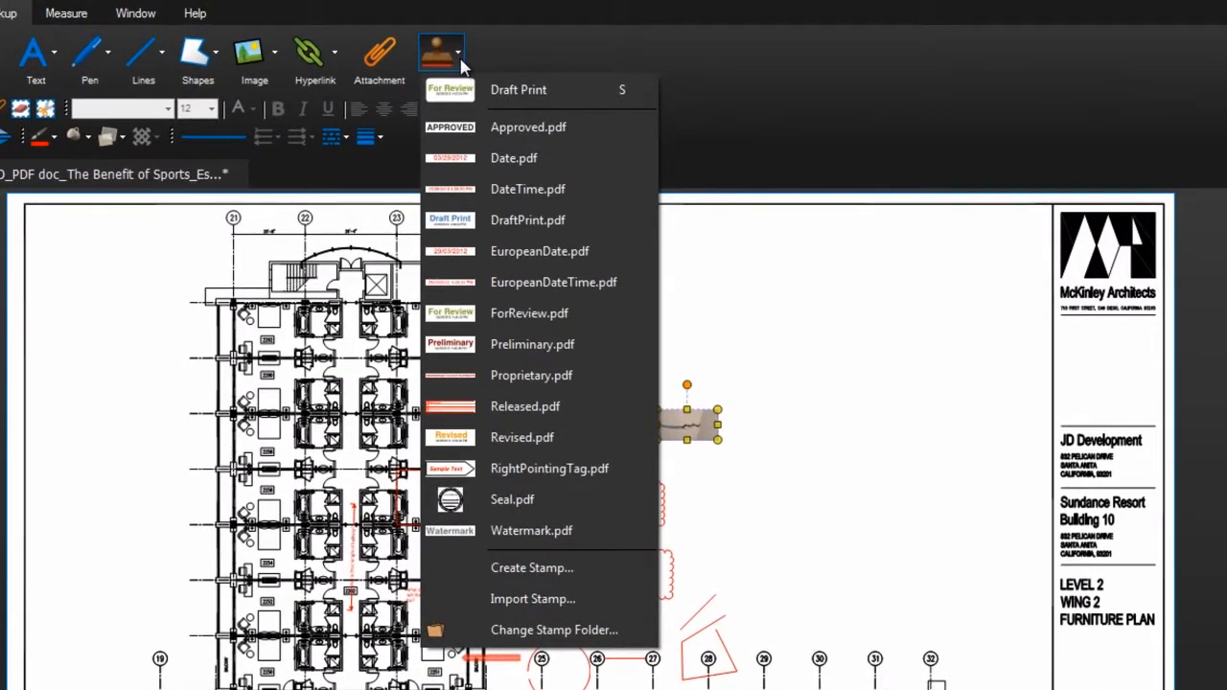
click(523, 128)
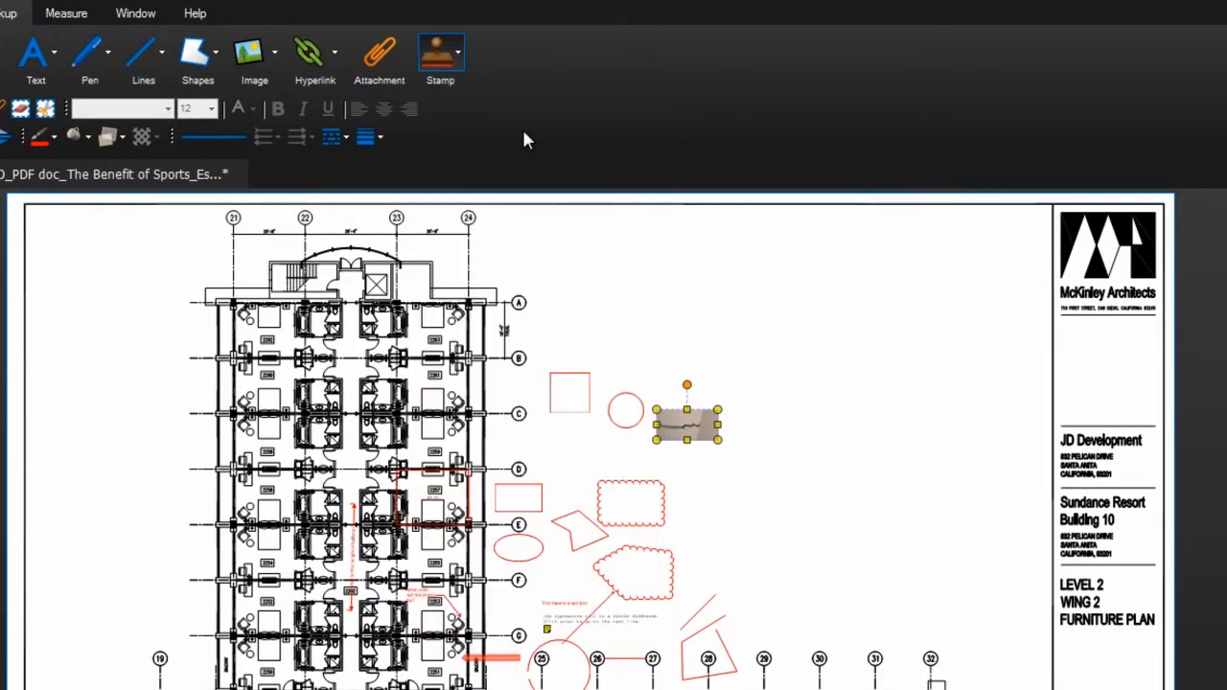
click(773, 303)
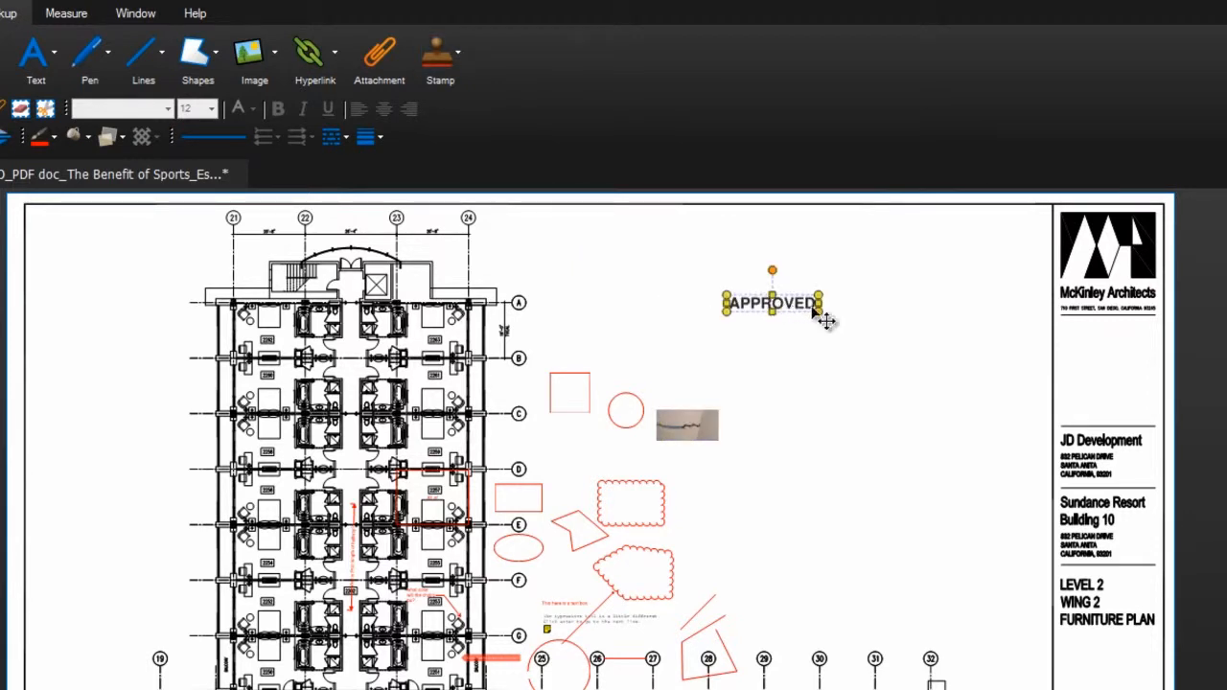
drag(822, 315, 949, 393)
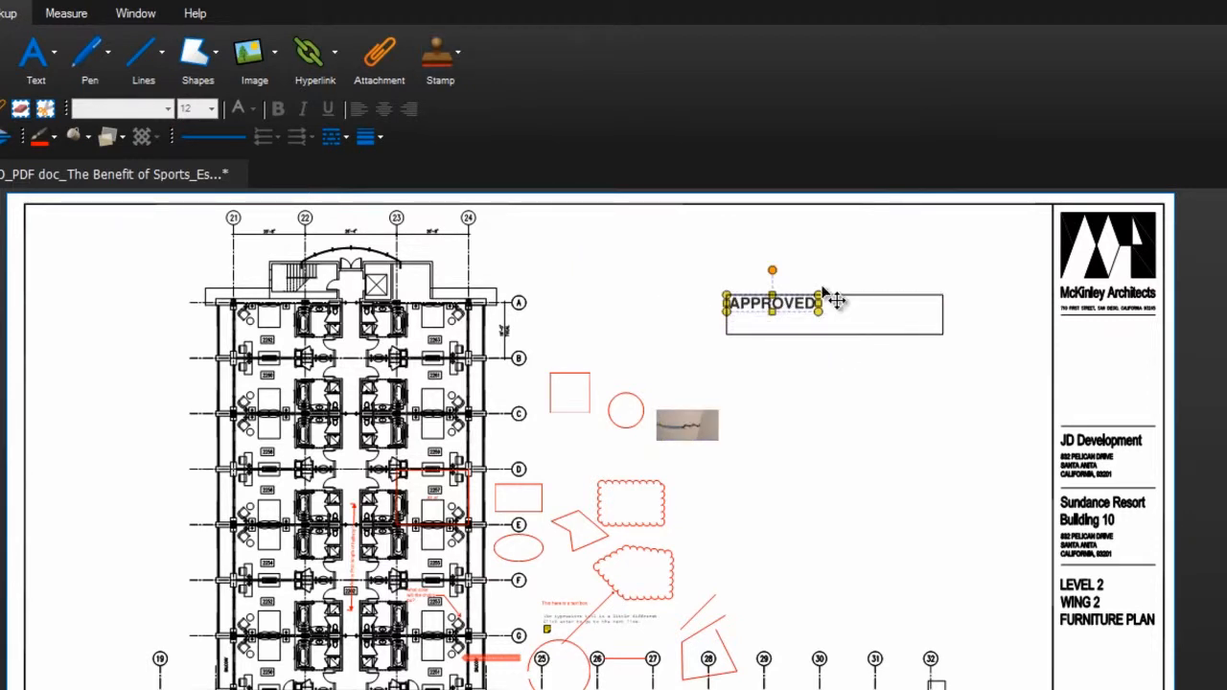
drag(836, 273, 814, 274)
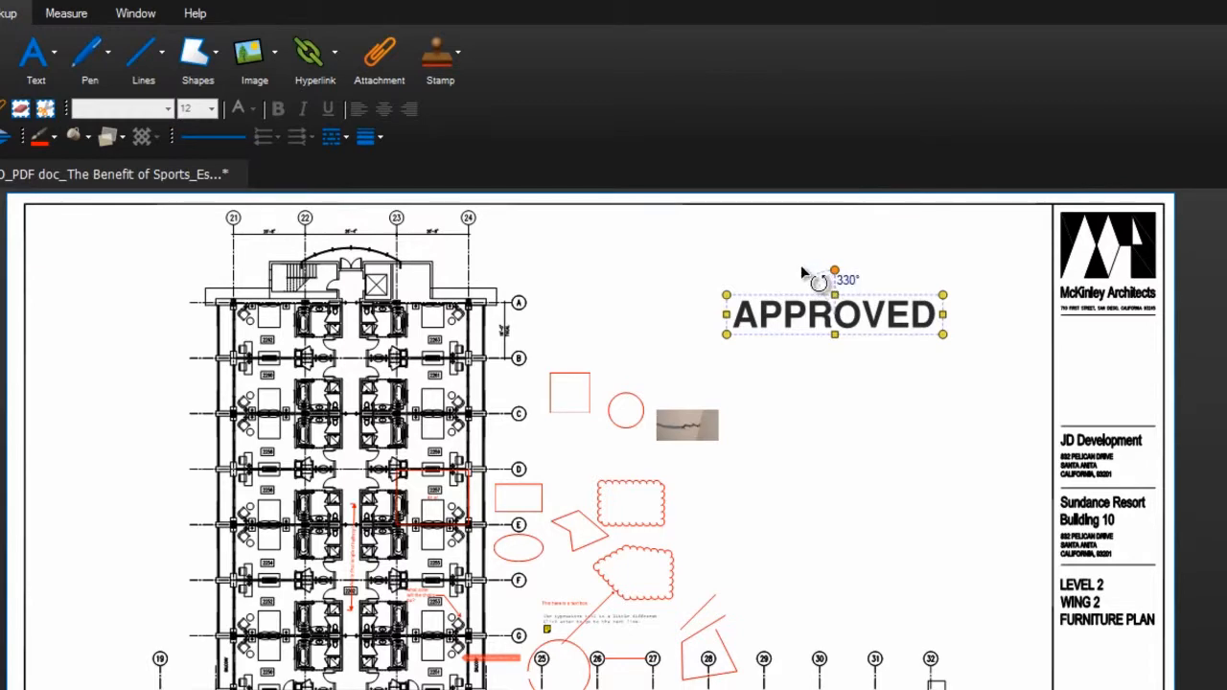
mouse_move(857, 323)
mouse_down()
mouse_move(544, 308)
mouse_move(204, 313)
mouse_move(162, 299)
mouse_up()
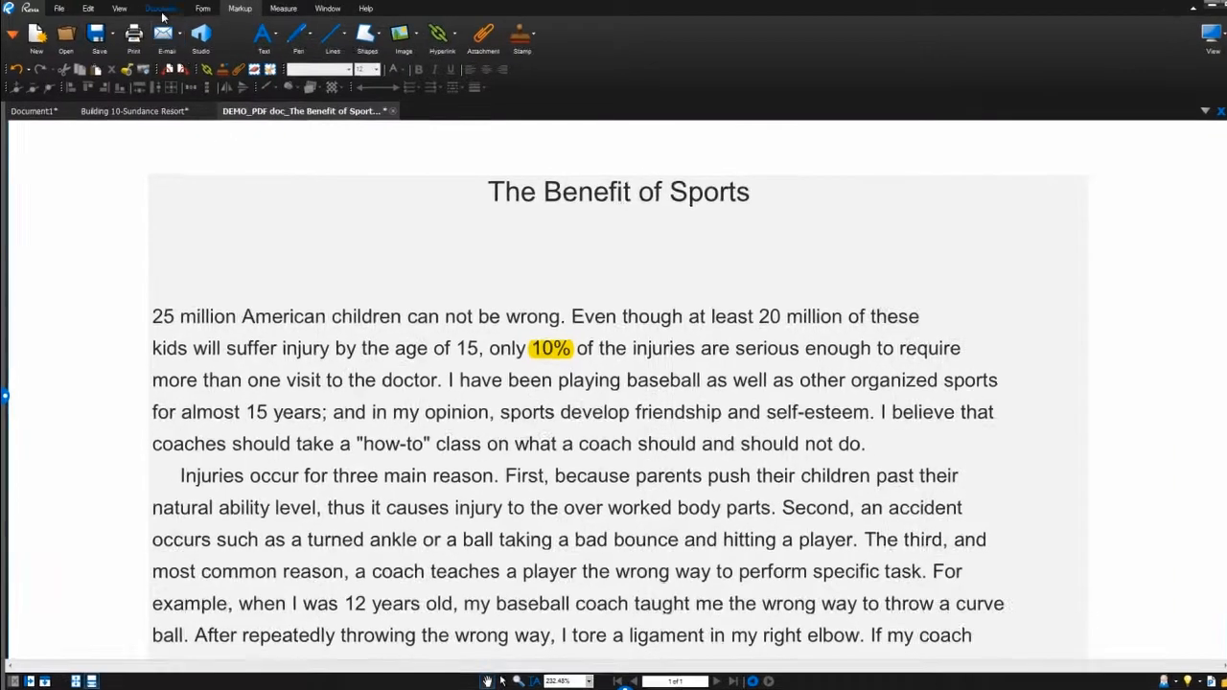
Underline the phrase 'children can not be wrong' in the essay
click(156, 8)
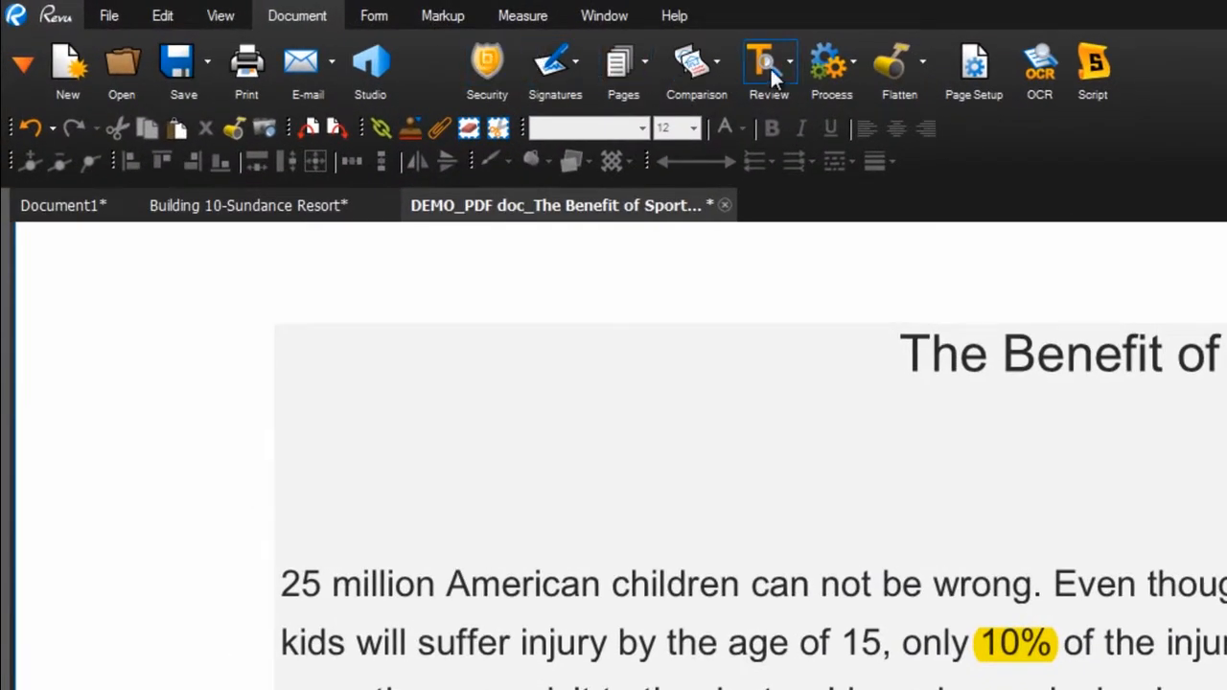
click(770, 77)
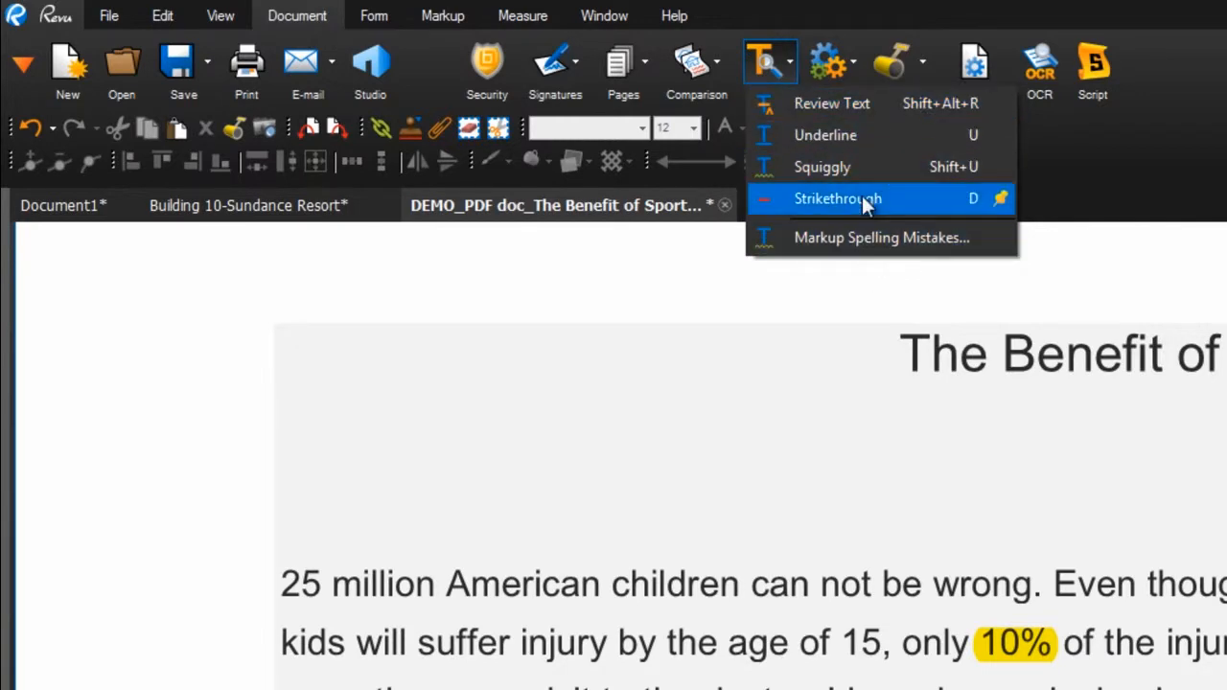
click(868, 141)
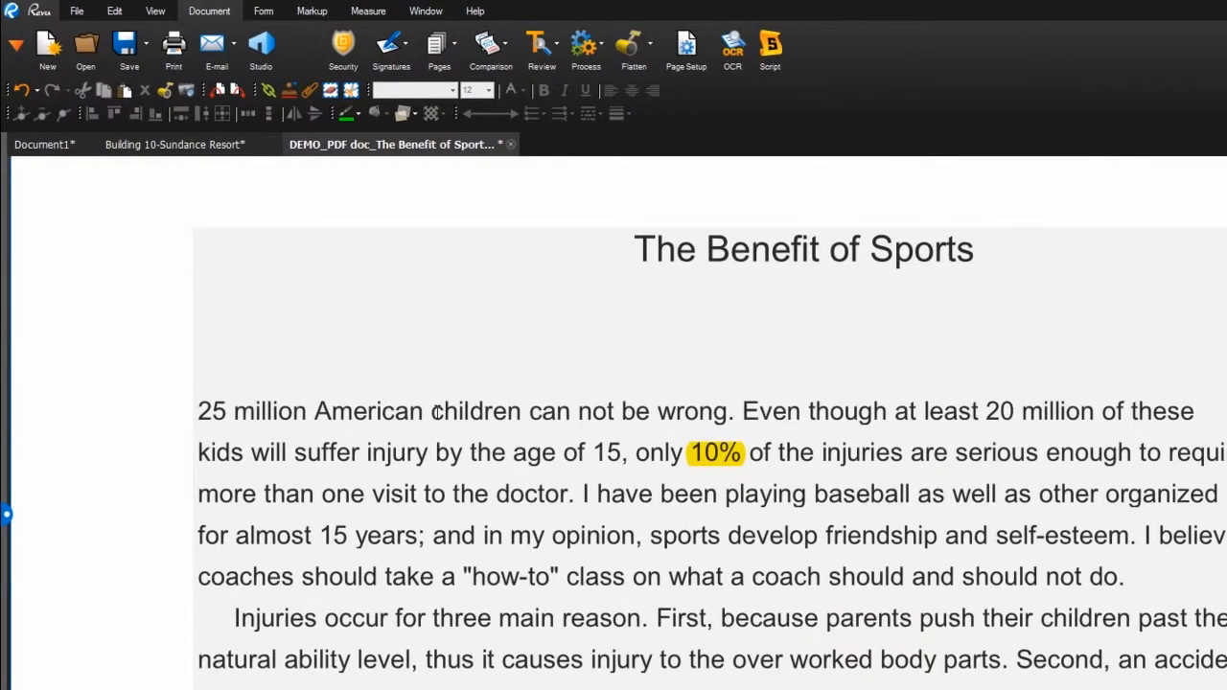
drag(438, 412, 729, 414)
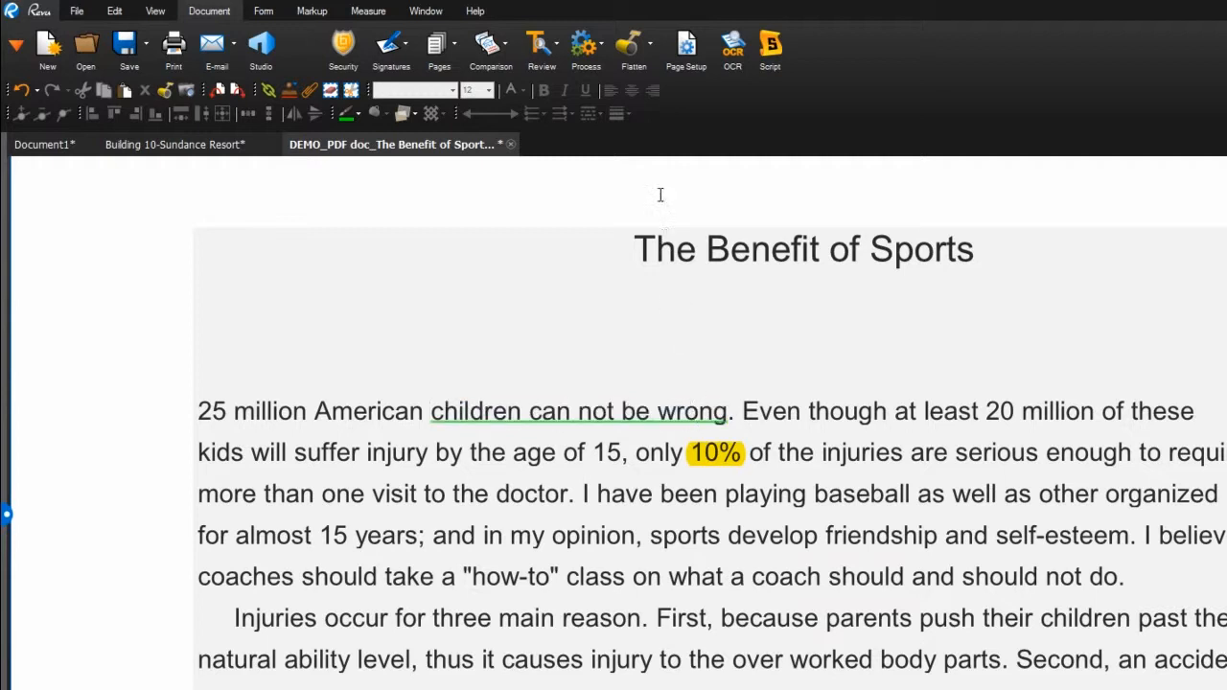
Strike through the word 'because' in the essay
click(549, 50)
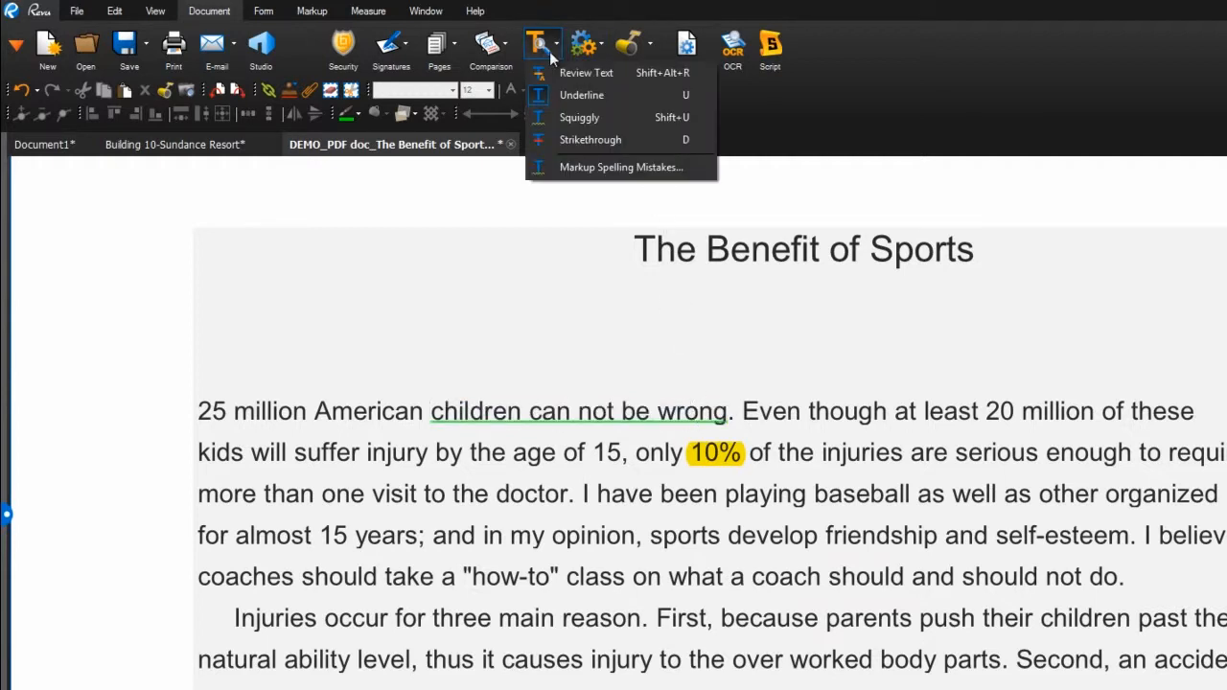
click(566, 140)
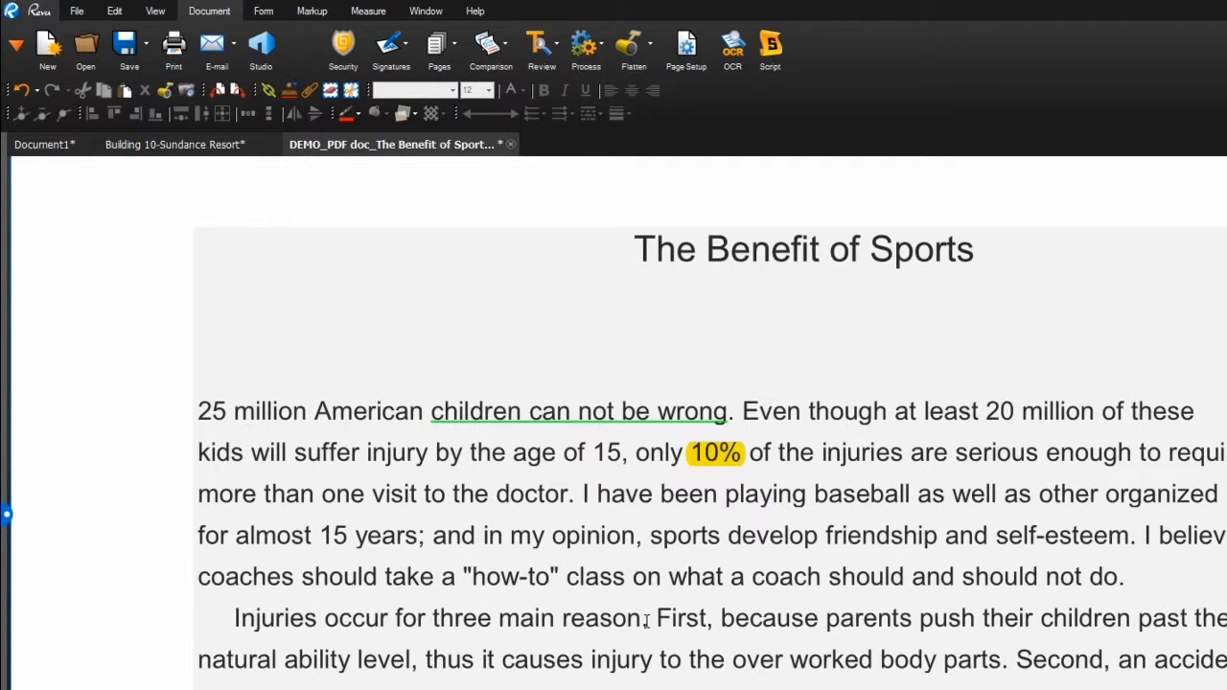
drag(721, 619, 818, 621)
click(537, 48)
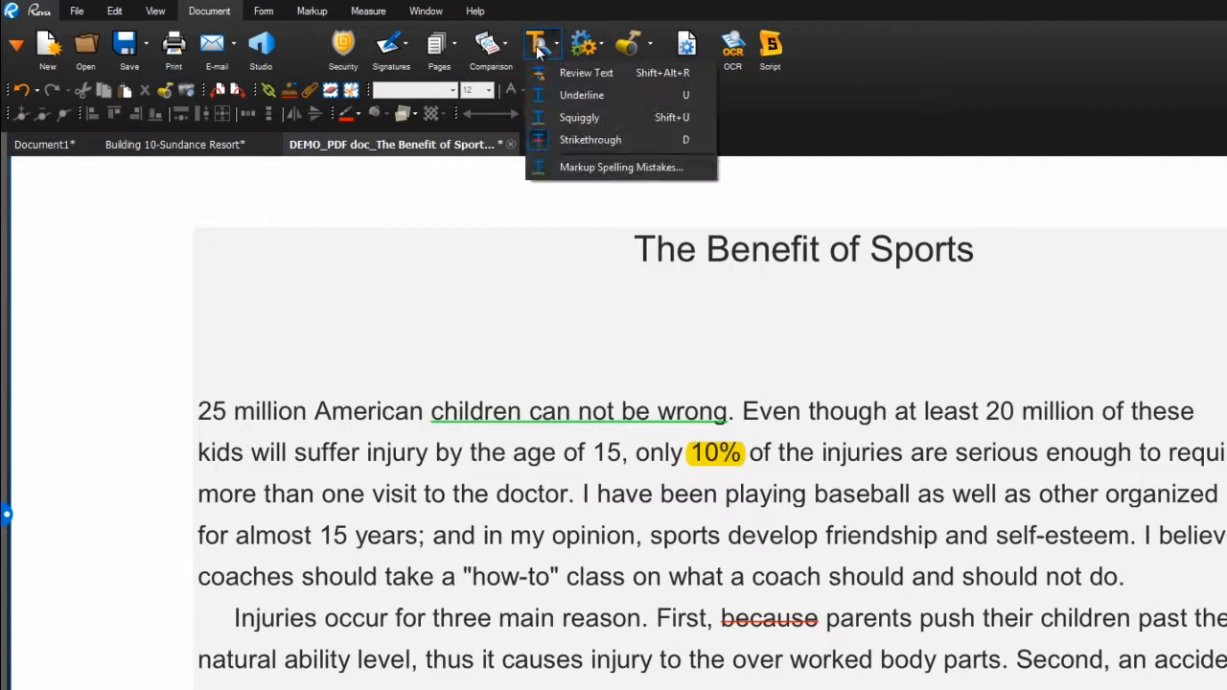
click(549, 73)
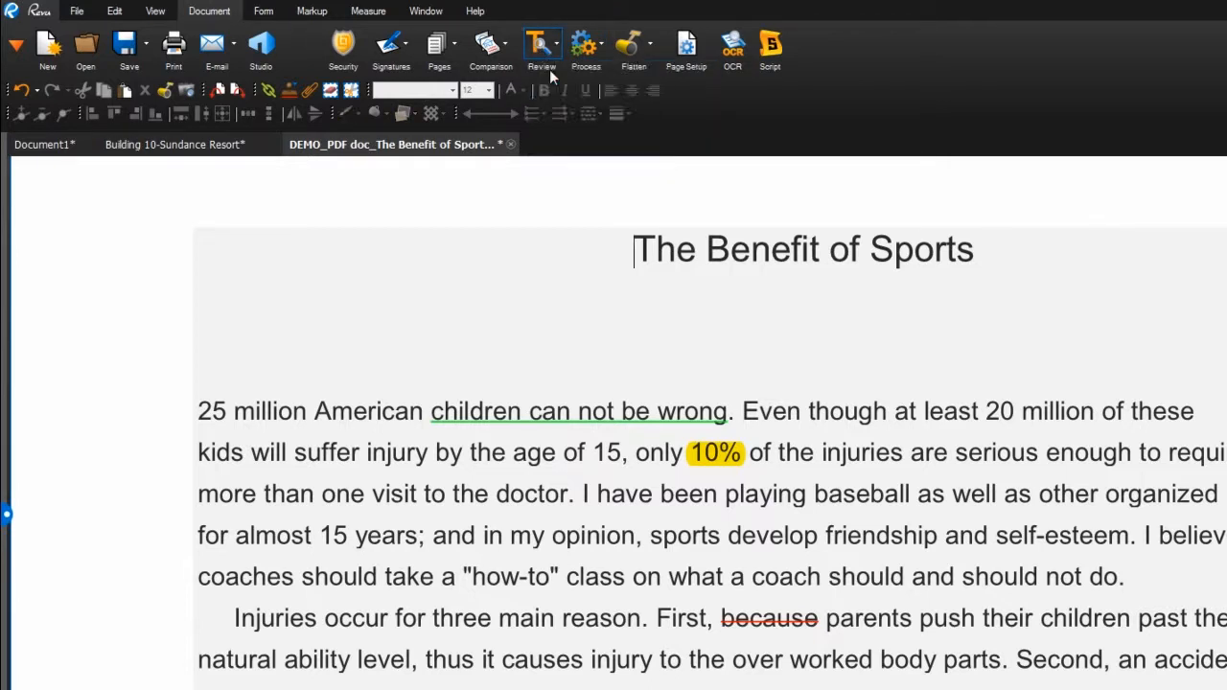
Select '25 million' and enter 'Twenty-five million' as its replacement text
drag(307, 413, 199, 412)
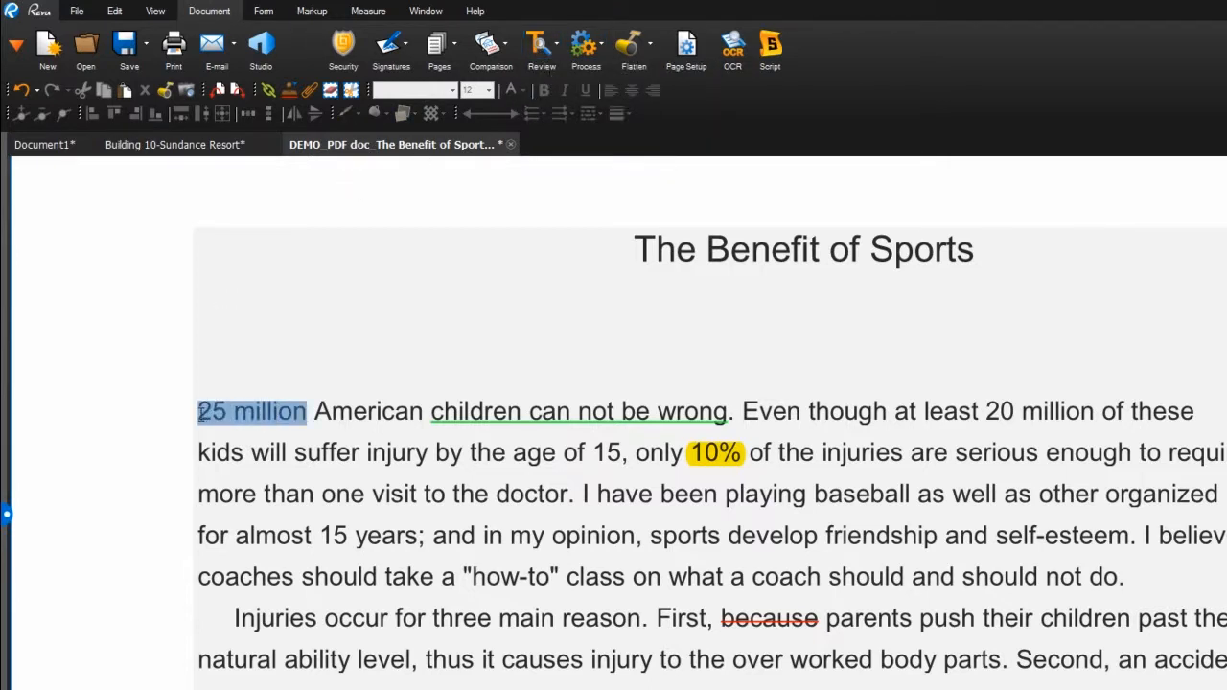
text(Twen)
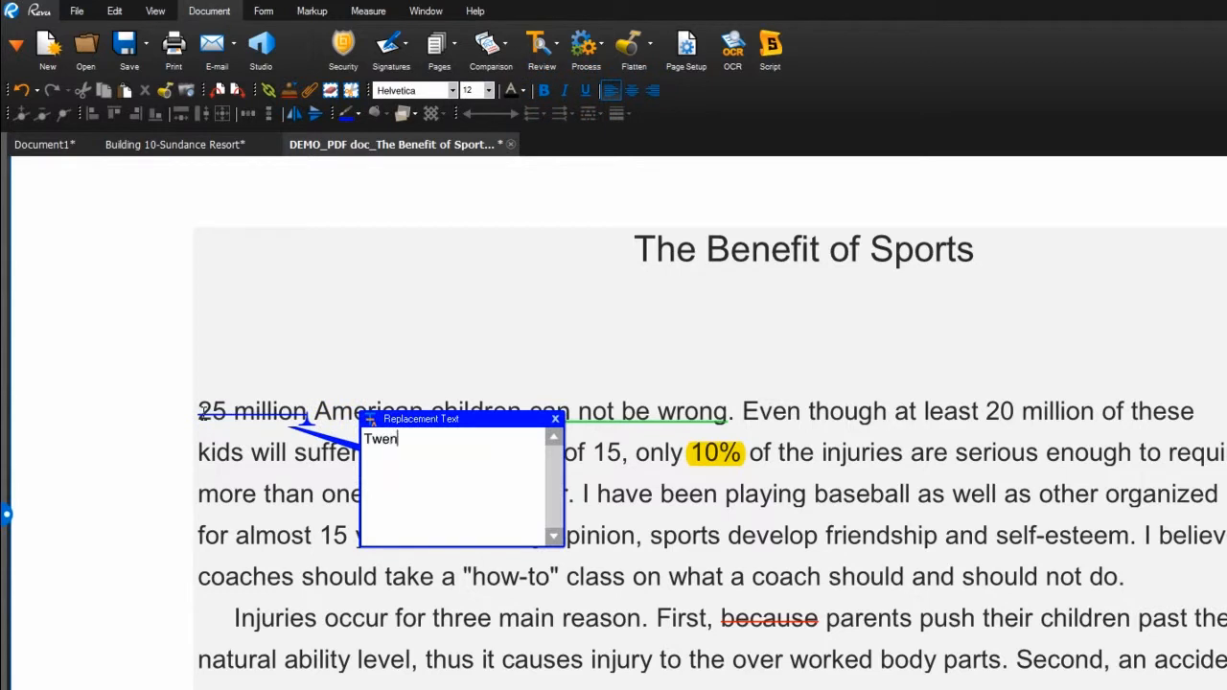
text(ty-five million)
click(556, 422)
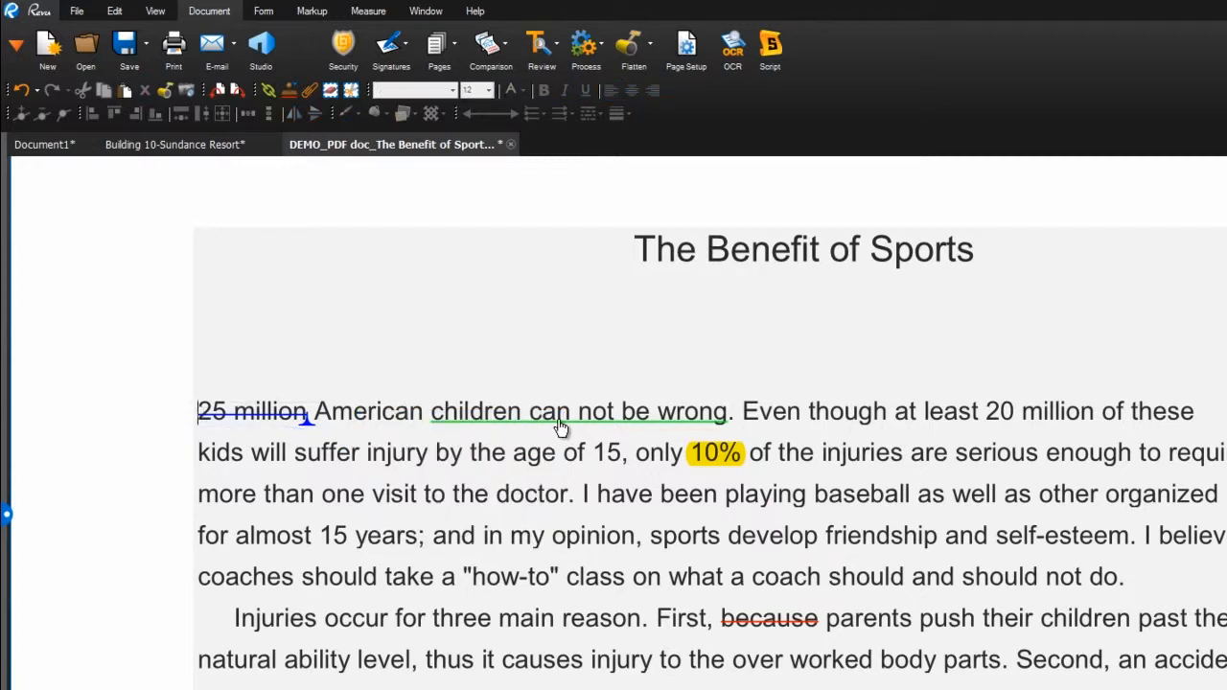